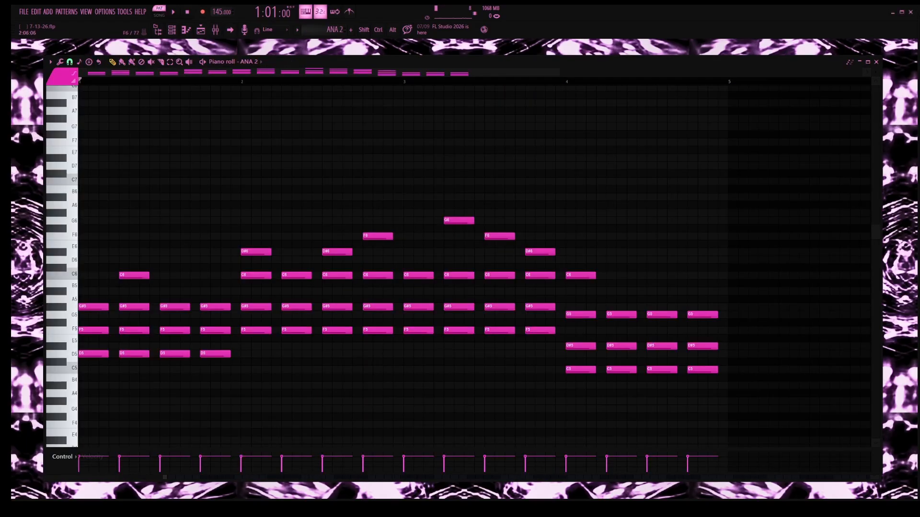
# Select the middle notes of the ANA 2 chords section by section and play the pattern
pyautogui.moveTo(109, 320); pyautogui.dragTo(231, 338)
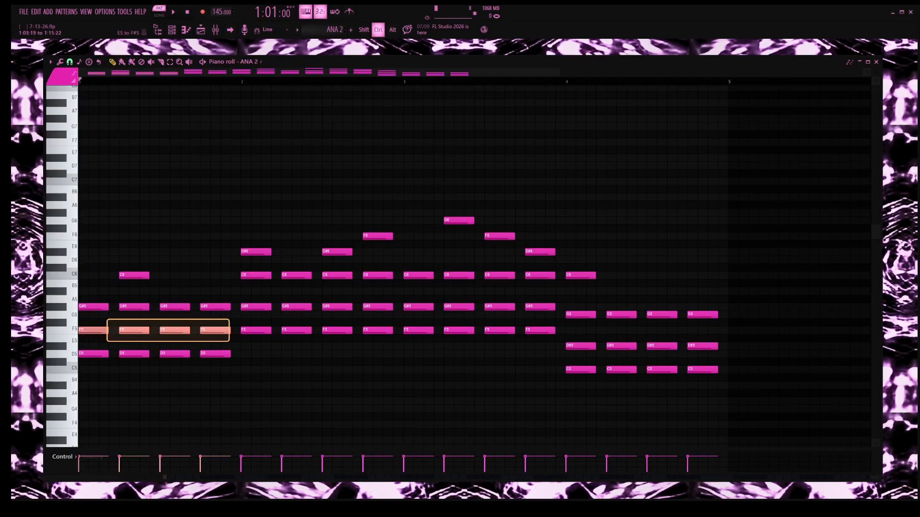
pyautogui.moveTo(244, 304); pyautogui.dragTo(560, 309)
pyautogui.moveTo(565, 366); pyautogui.dragTo(731, 346)
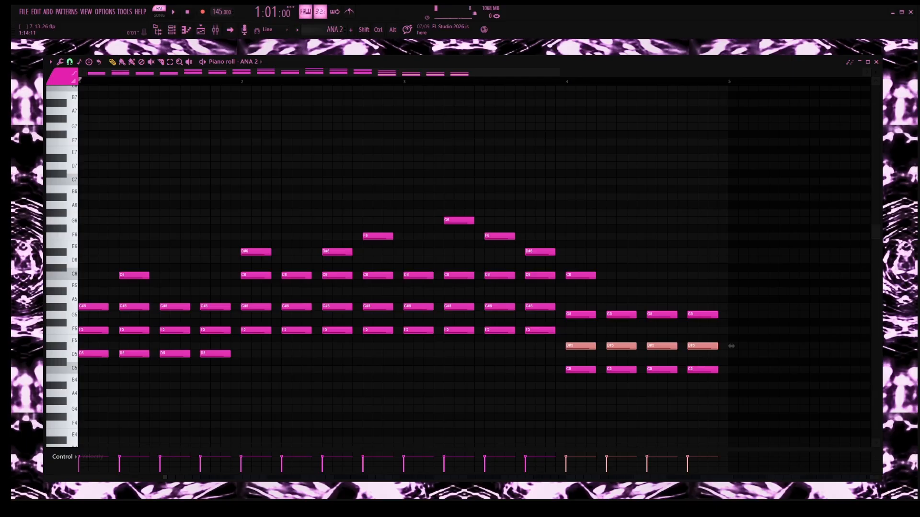
pyautogui.press('space')
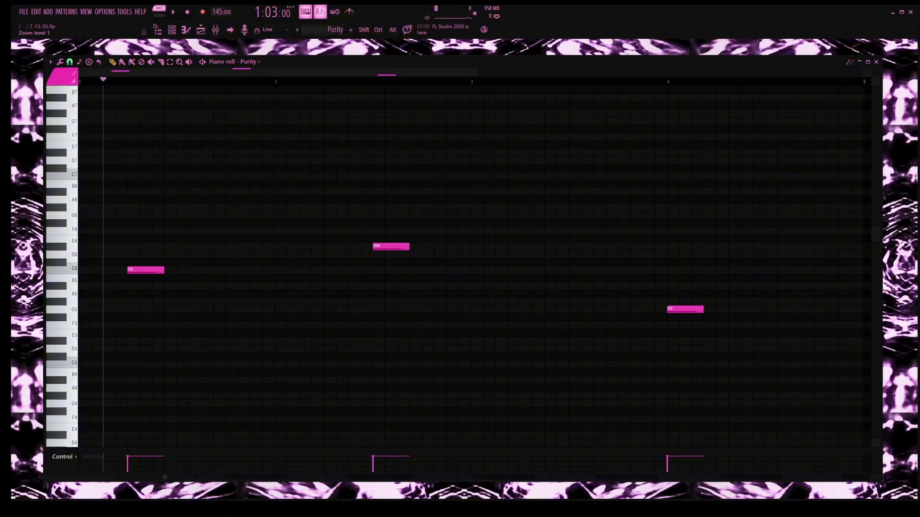
# Play back the Purity pattern and the Serum 2 pattern, starting Serum 2 from the beginning
pyautogui.press('space')
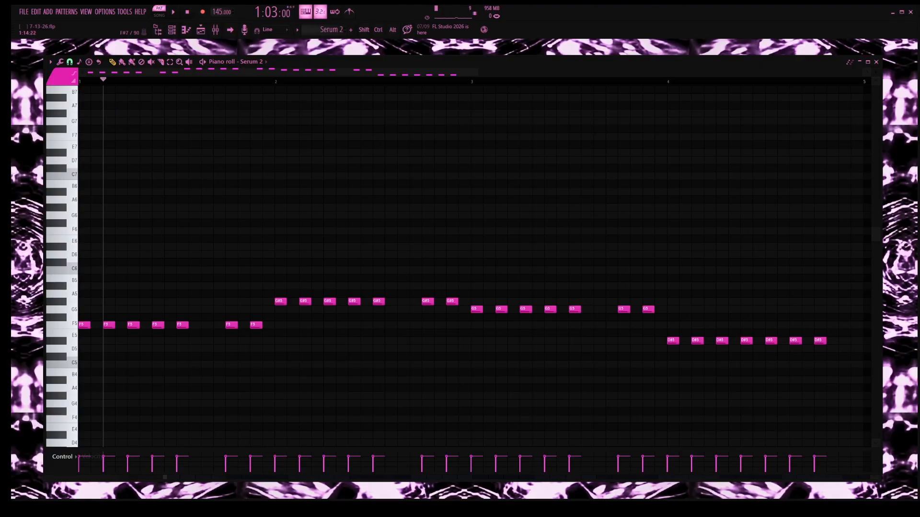
pyautogui.moveTo(112, 81); pyautogui.dragTo(119, 81)
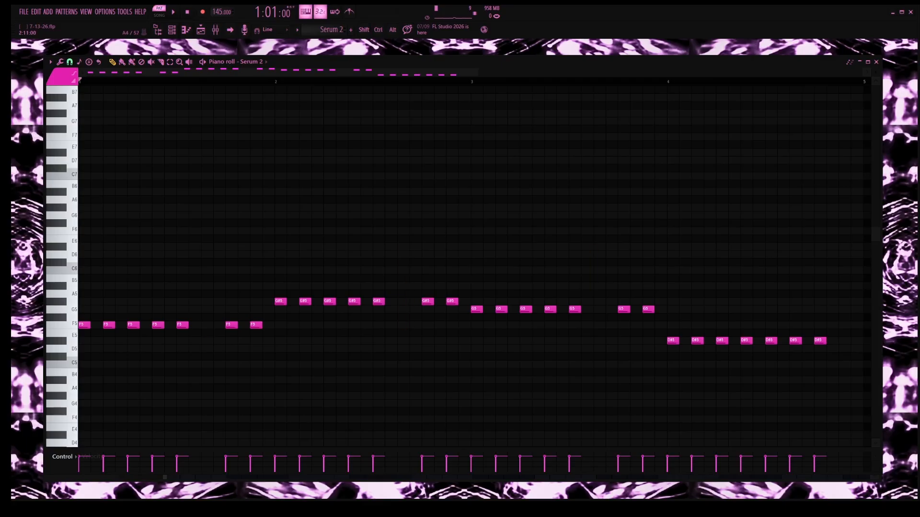
pyautogui.click(173, 11)
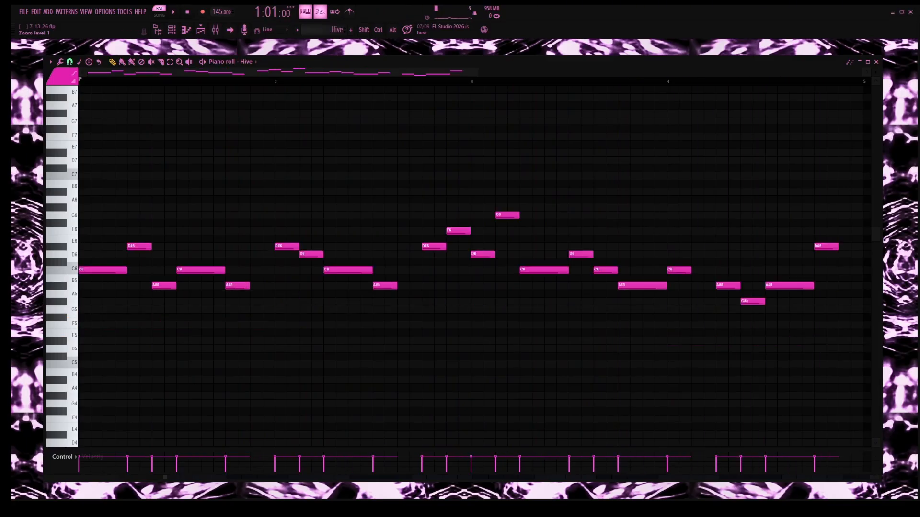
# Play back the Hive melody pattern, followed by the melodies together in the playlist from bar 9
pyautogui.press('space')
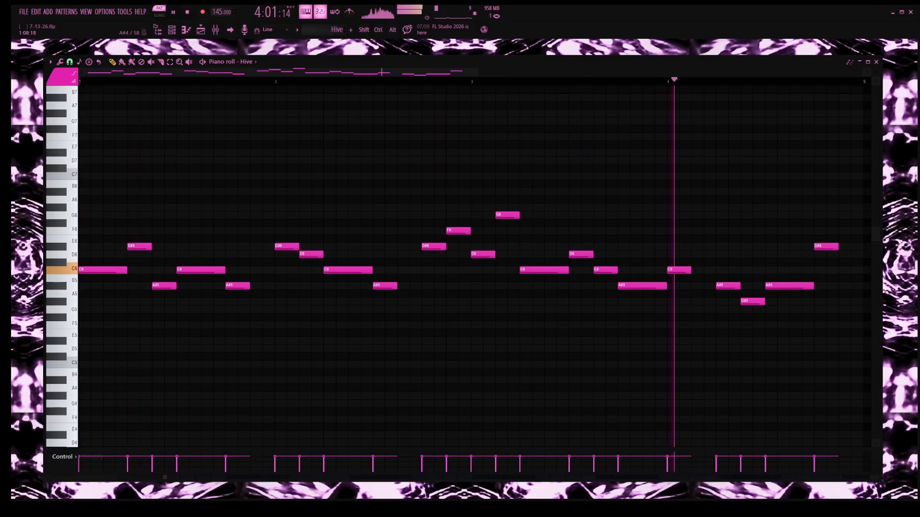
pyautogui.press('space')
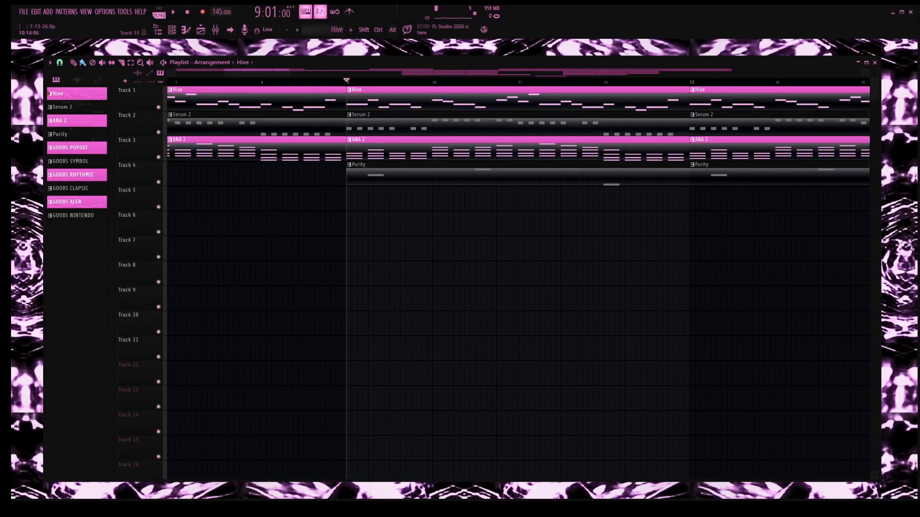
pyautogui.press('space')
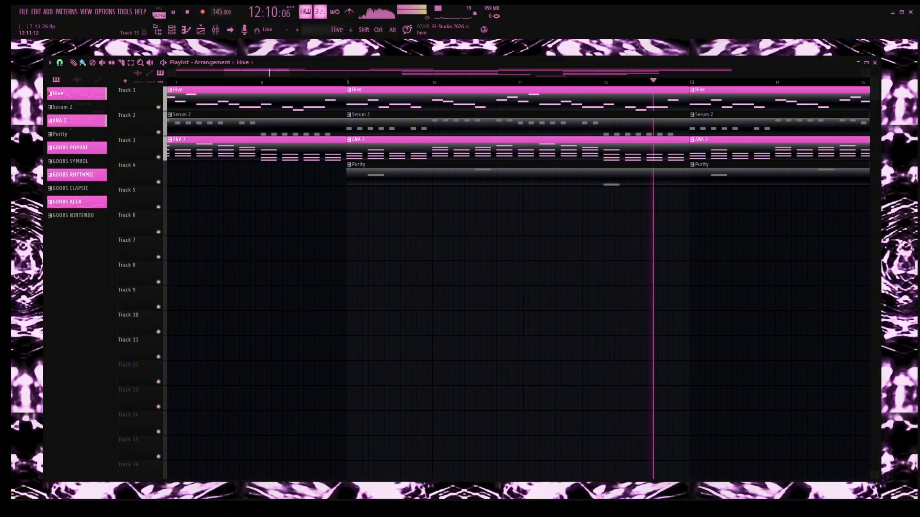
pyautogui.press('space')
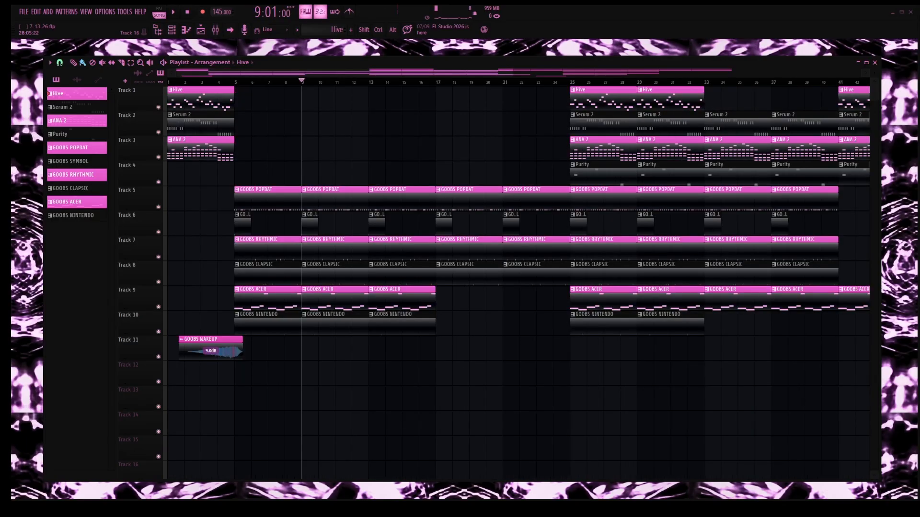
# Point out the fast note rolls in the GOOBS POPDAT pattern and play it back
pyautogui.moveTo(518, 368); pyautogui.dragTo(491, 342)
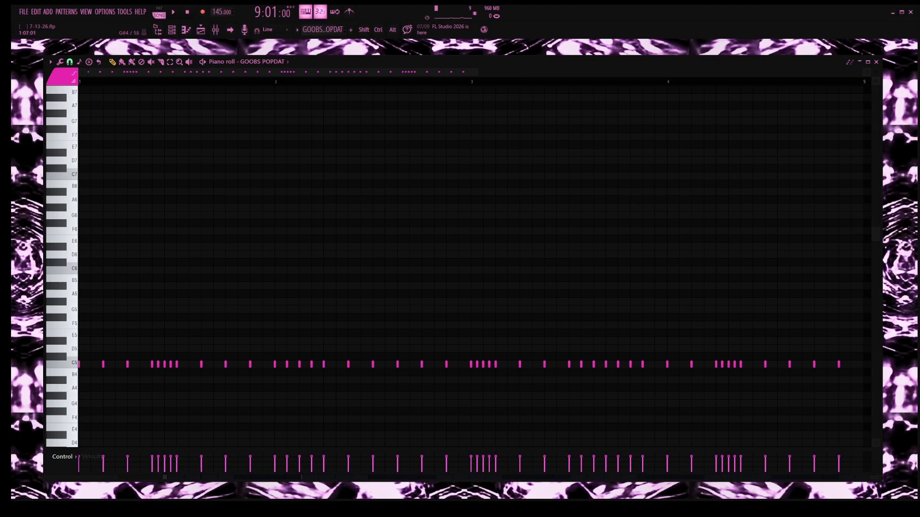
pyautogui.moveTo(160, 314); pyautogui.dragTo(174, 376)
pyautogui.moveTo(243, 335); pyautogui.dragTo(331, 387)
pyautogui.moveTo(469, 345); pyautogui.dragTo(503, 392)
pyautogui.moveTo(635, 396); pyautogui.dragTo(565, 336)
pyautogui.moveTo(682, 321); pyautogui.dragTo(718, 392)
pyautogui.click(715, 411)
pyautogui.rightClick(720, 411)
pyautogui.click(50, 62)
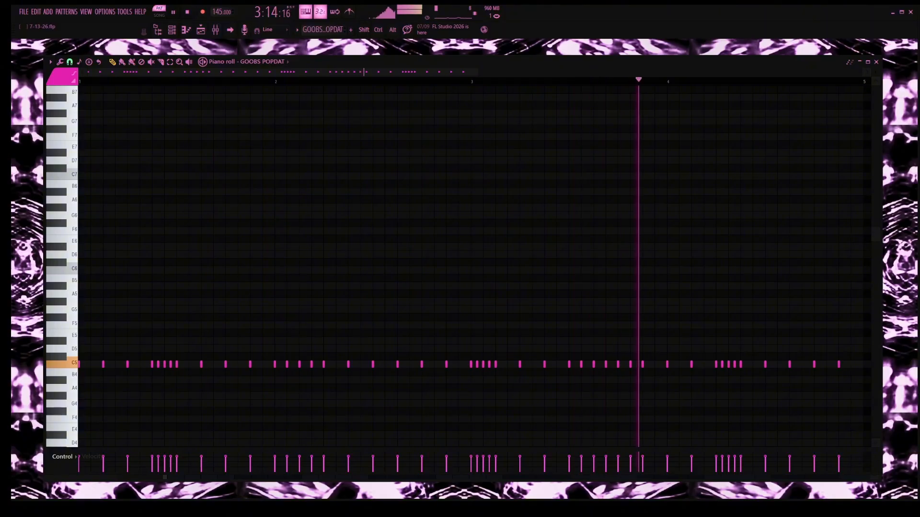
pyautogui.press('space')
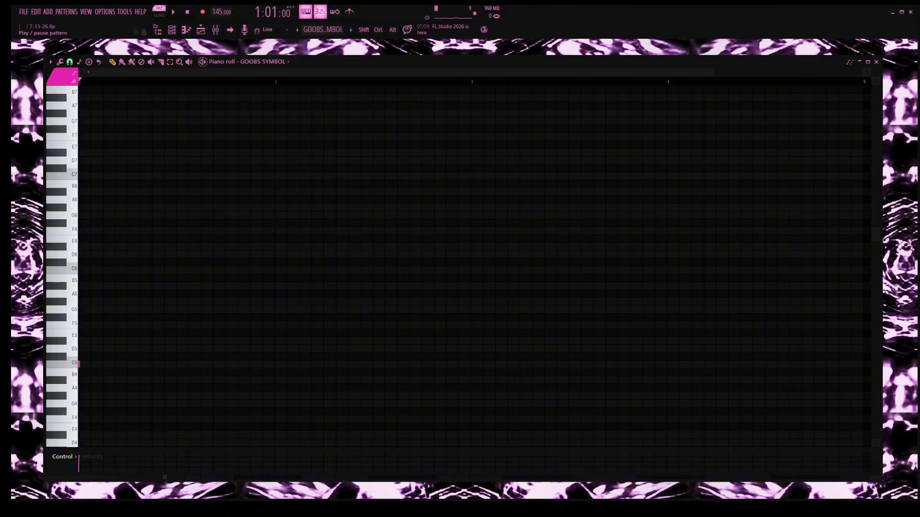
# Play back the GOOBS SYMBOL pattern and the GOOBS RHYTHMIC pattern
pyautogui.press('space')
pyautogui.press('space')
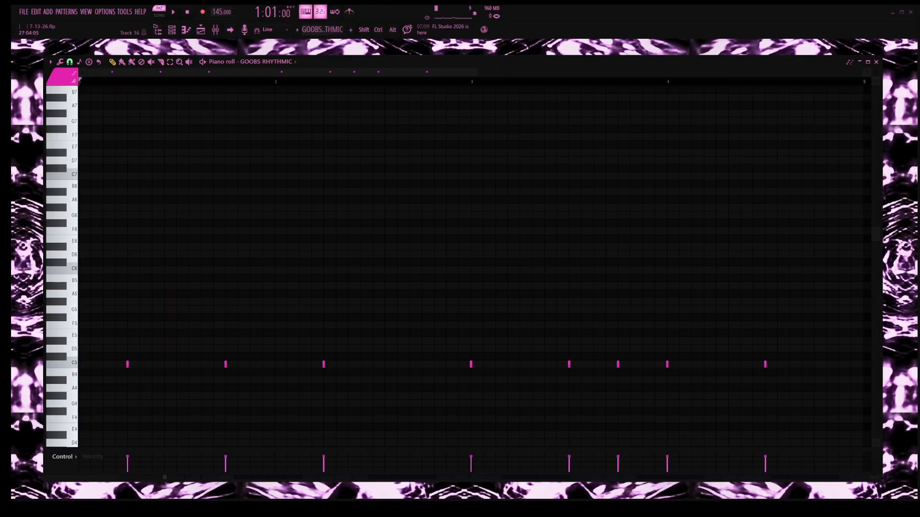
pyautogui.press('space')
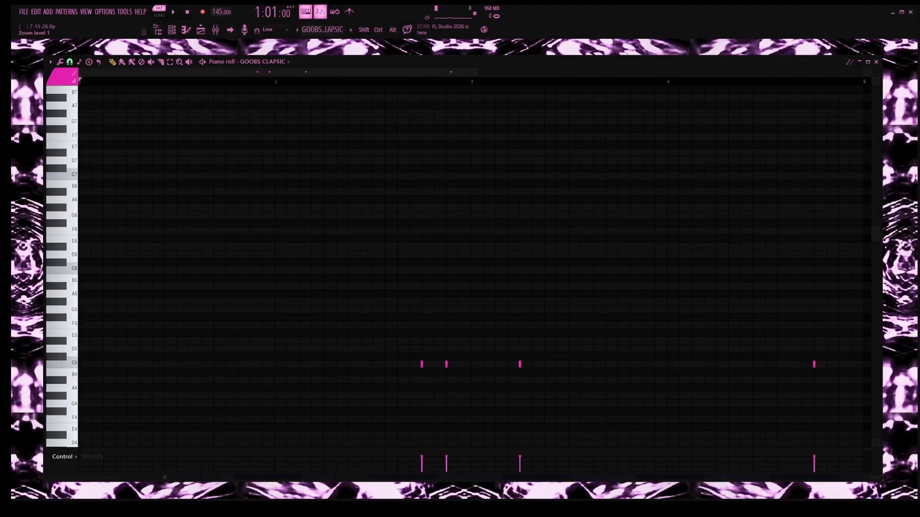
# Play back the GOOBS CLAPSIC pattern from 2:10, followed by the GOOBS ACER pattern
pyautogui.click(375, 86)
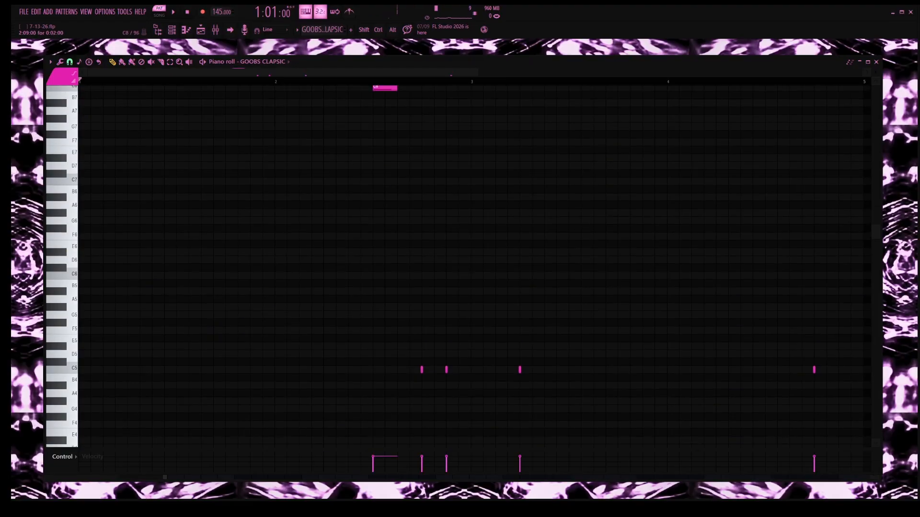
pyautogui.rightClick(376, 87)
pyautogui.click(385, 81)
pyautogui.press('space')
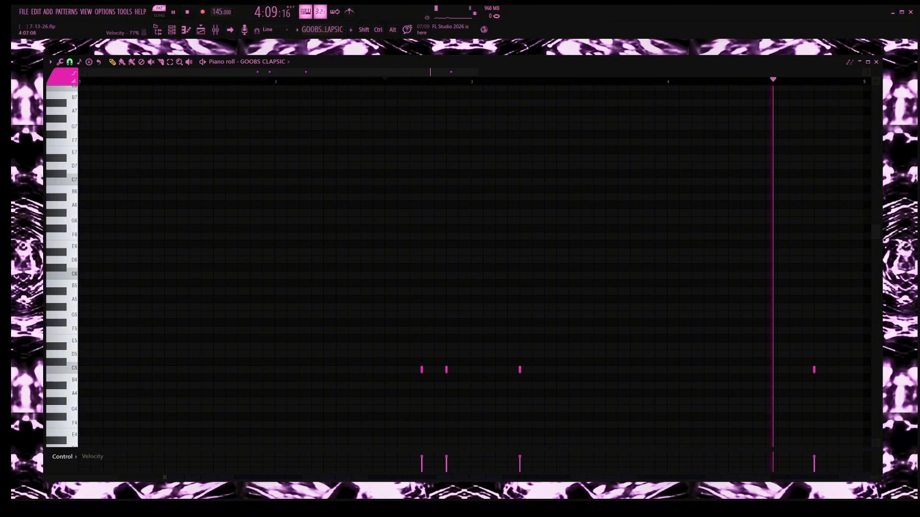
pyautogui.press('space')
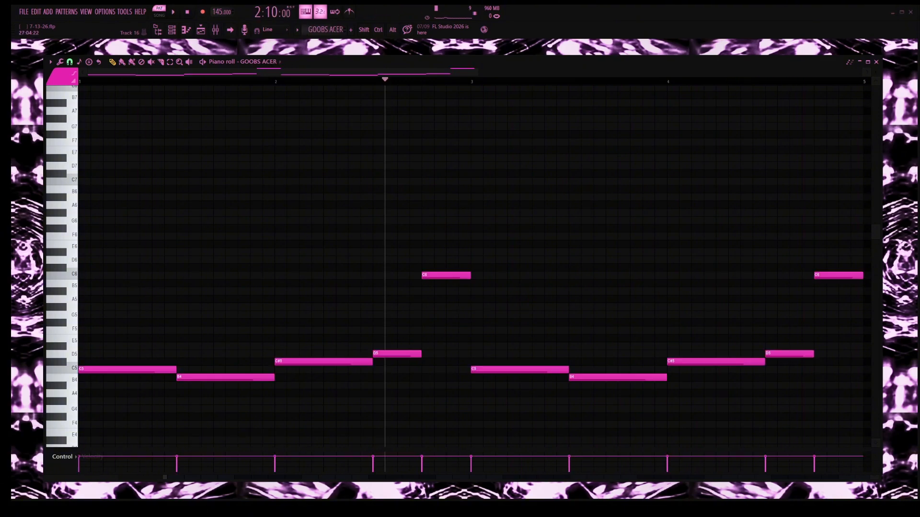
pyautogui.press('space')
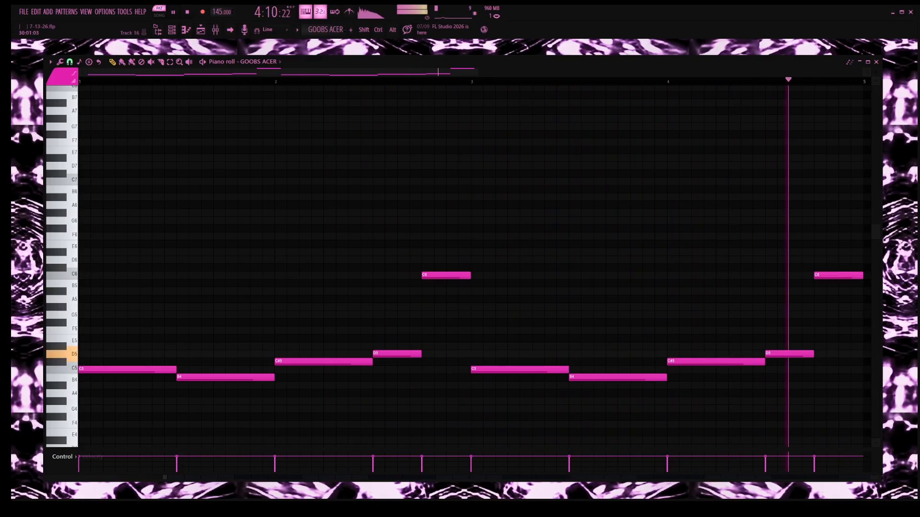
pyautogui.press('space')
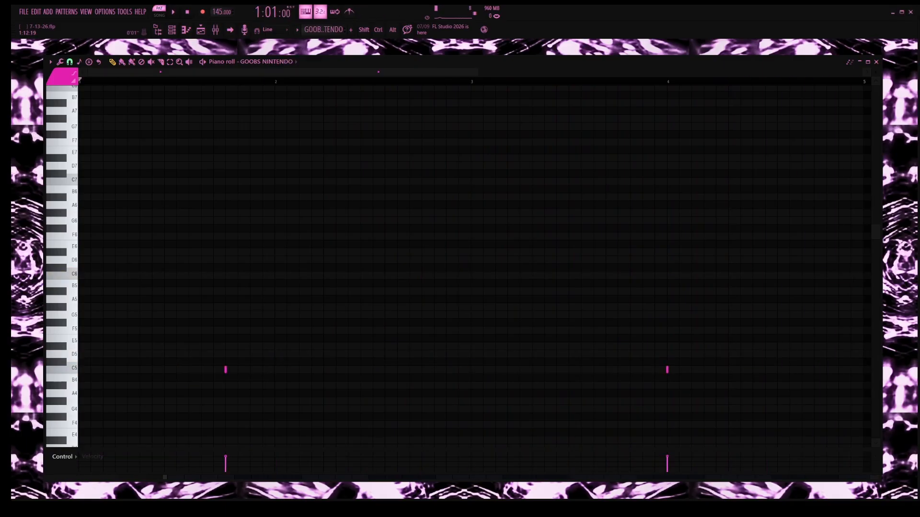
# Play back the GOOBS NINTENDO pattern from 1:10, followed by the drum patterns together in the playlist from 8:16
pyautogui.moveTo(224, 81); pyautogui.dragTo(189, 81)
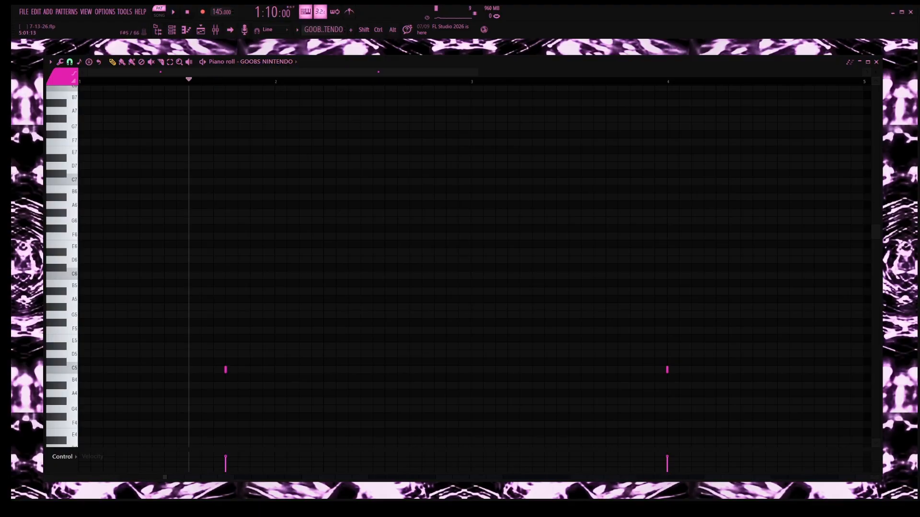
pyautogui.press('space')
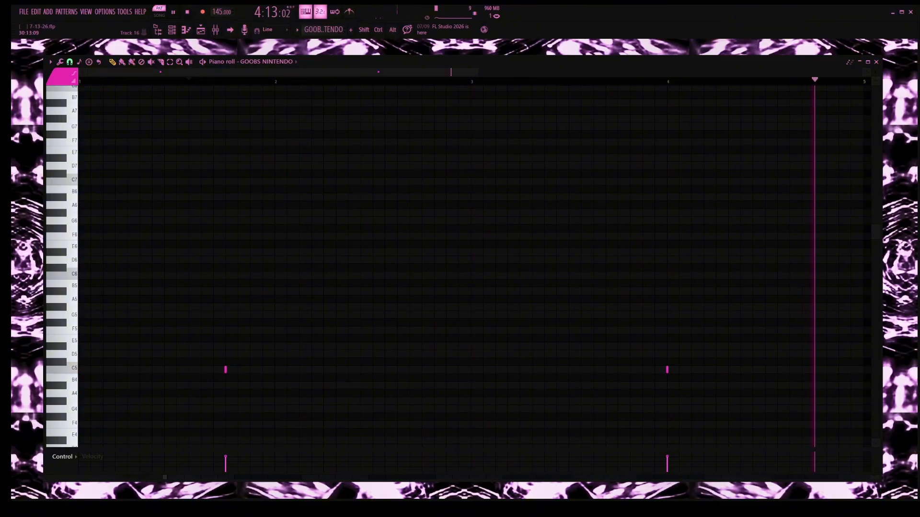
pyautogui.press('space')
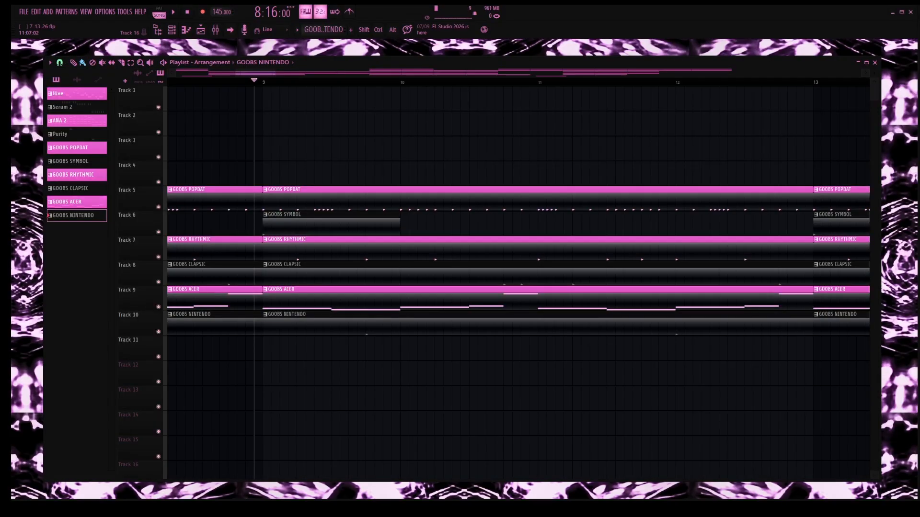
pyautogui.press('space')
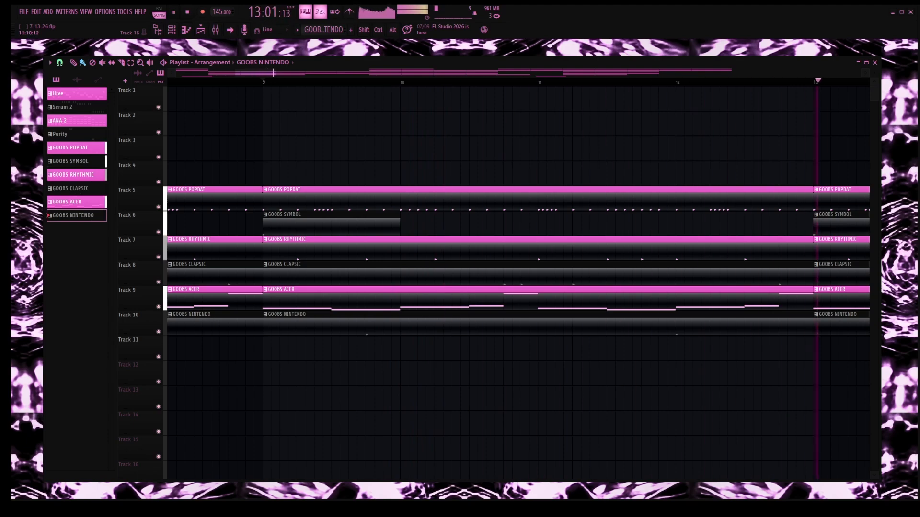
pyautogui.press('space')
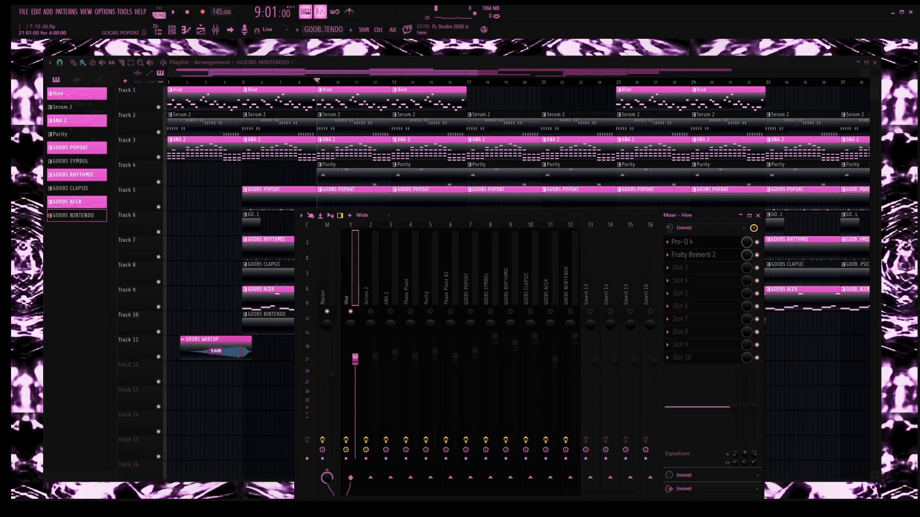
# Bring up the mixer and select all the used insert channels from Hive to GOOBS NINTENDO
pyautogui.moveTo(575, 215); pyautogui.dragTo(605, 199)
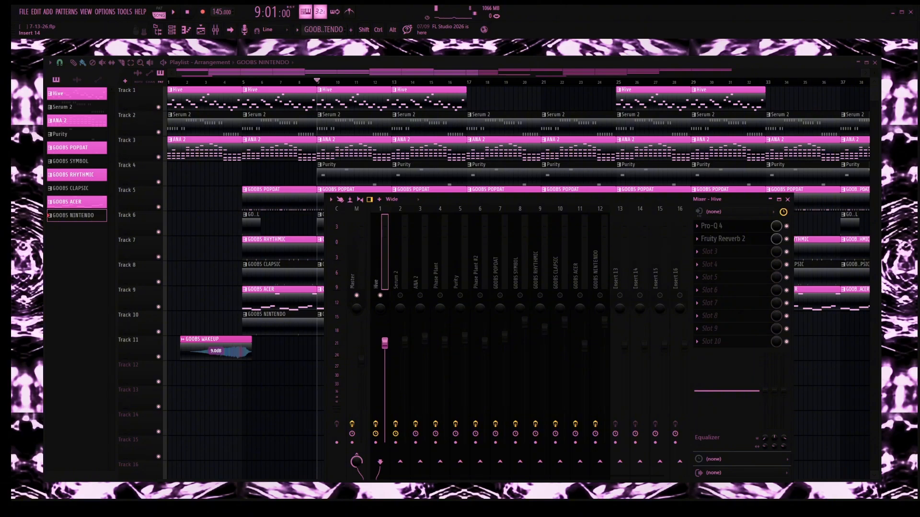
pyautogui.press('F9')
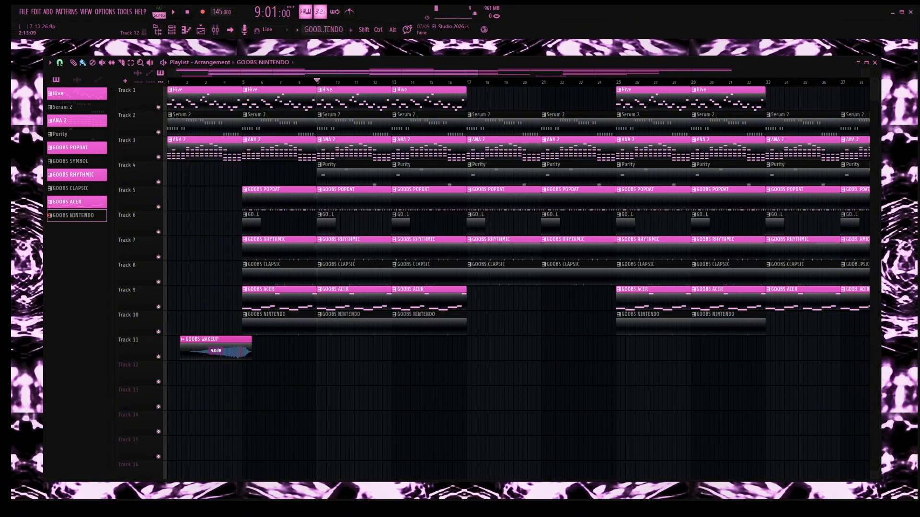
pyautogui.click(216, 30)
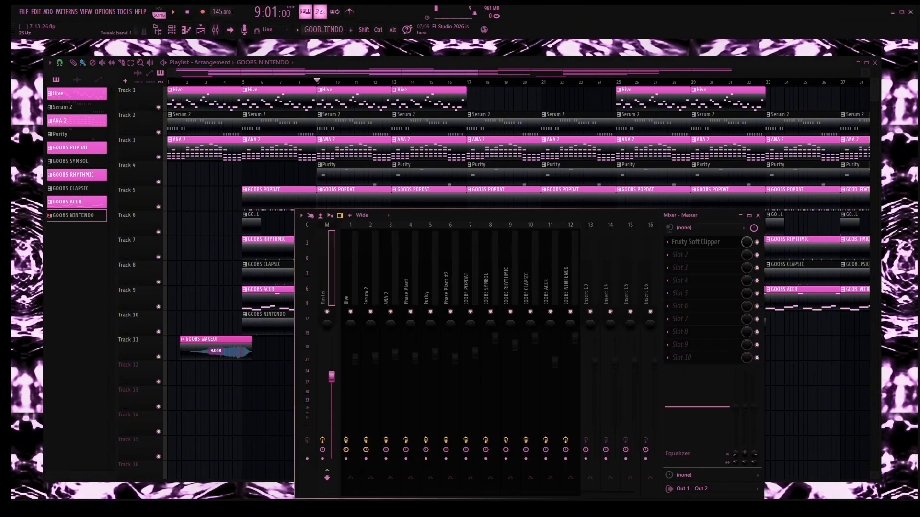
pyautogui.hotkey('ctrl', 'a')
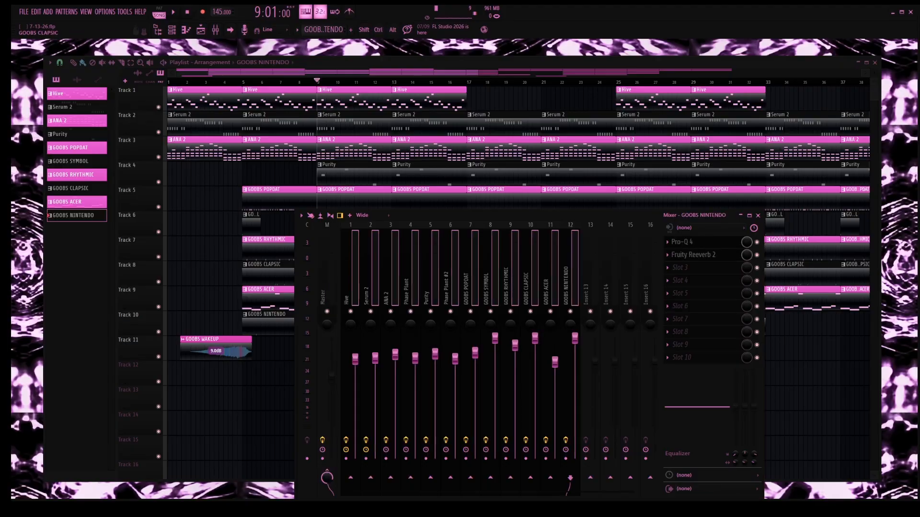
# Open the Fruity Soft Clipper on the Master channel and check its threshold and post gain
pyautogui.click(327, 278)
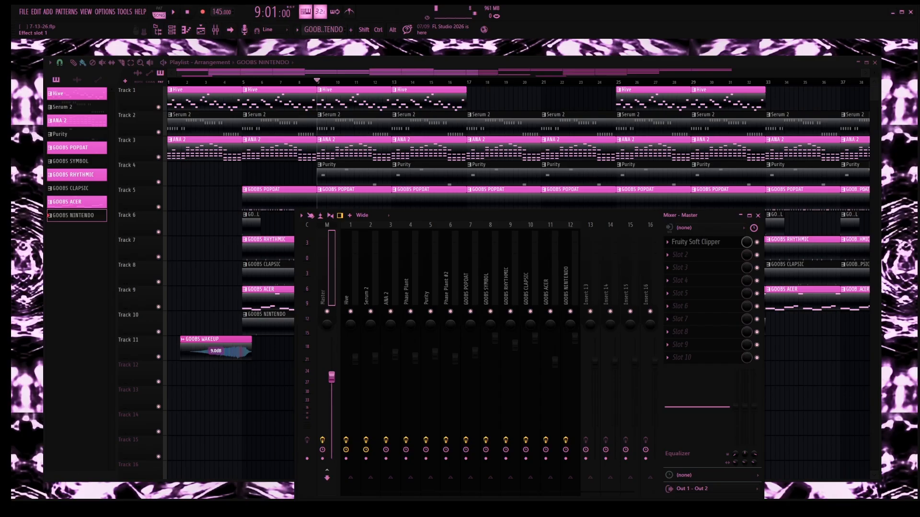
pyautogui.click(696, 242)
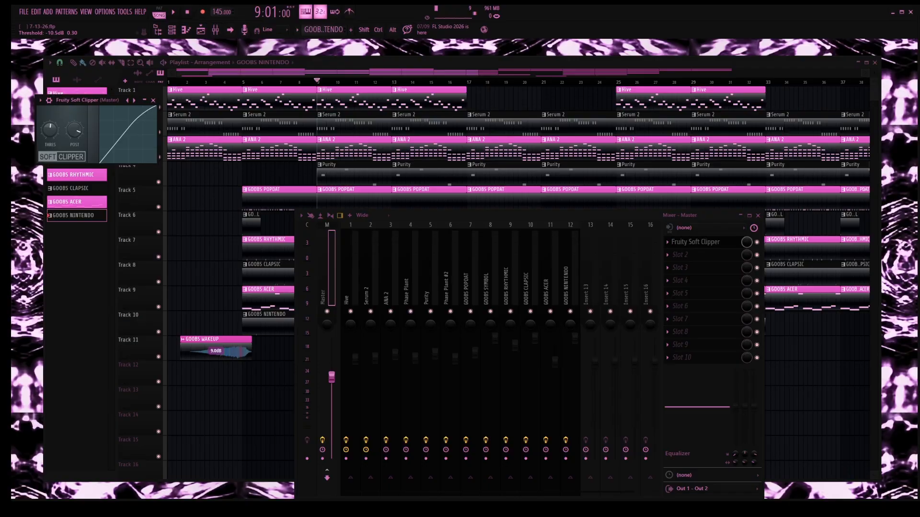
pyautogui.moveTo(49, 129); pyautogui.dragTo(75, 131)
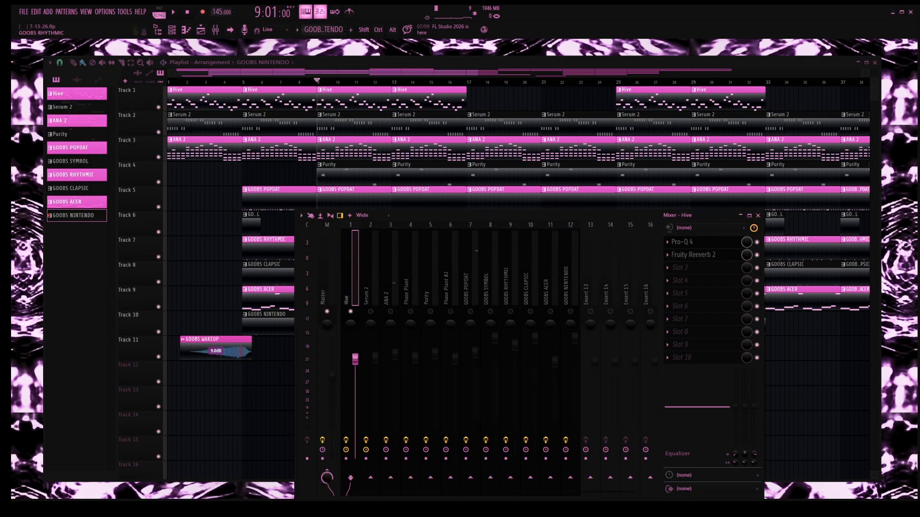
# Go through the mixer channels from Hive to GOOBS ACER and back, examining each channel's effect slots
pyautogui.press('Right')
pyautogui.press('Right')
pyautogui.press('Right')
pyautogui.press('Right')
pyautogui.press('Right')
pyautogui.press('Right')
pyautogui.press('Right')
pyautogui.press('Right')
pyautogui.press('Right')
pyautogui.press('Right')
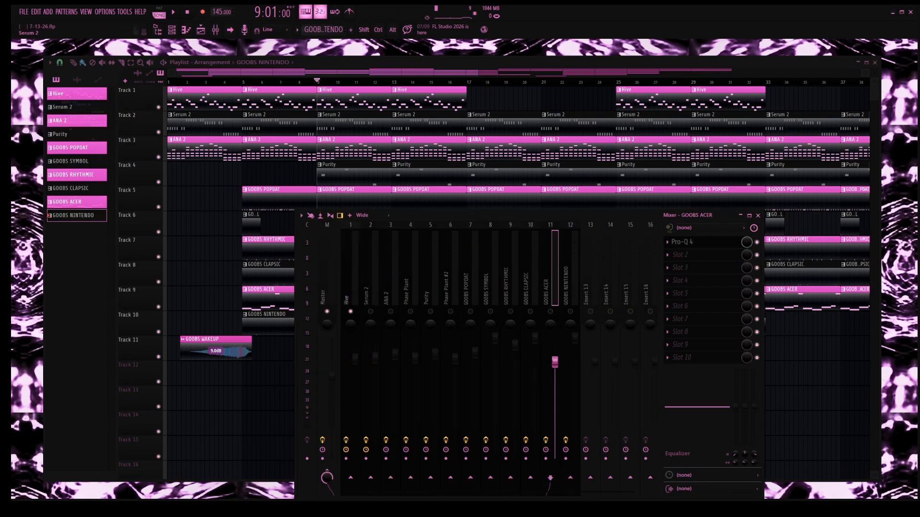
pyautogui.press('Left')
pyautogui.press('Left')
pyautogui.press('Left')
pyautogui.press('Left')
pyautogui.press('Left')
pyautogui.press('Left')
pyautogui.press('Left')
pyautogui.press('Left')
pyautogui.press('Left')
pyautogui.press('Left')
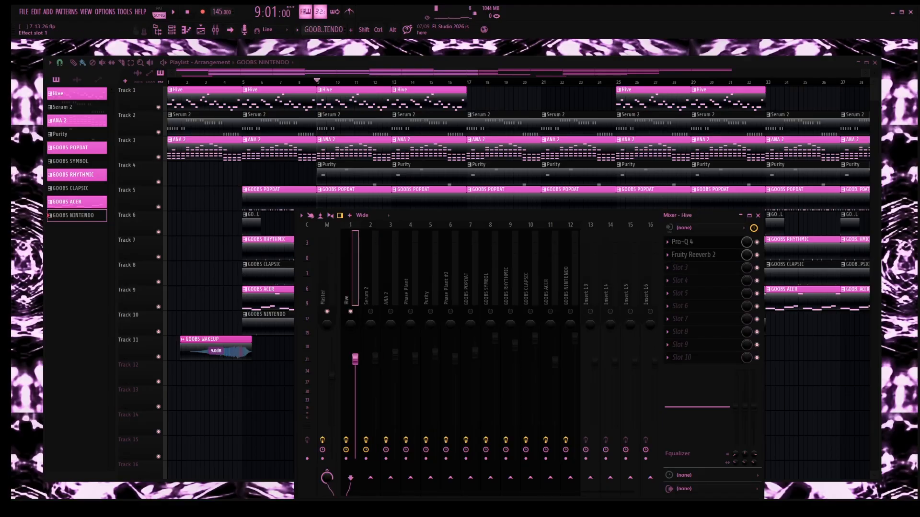
# Open the Pro-Q 4 on the Hive channel and shift the red bell band slightly up in frequency at 0 dB gain
pyautogui.click(682, 242)
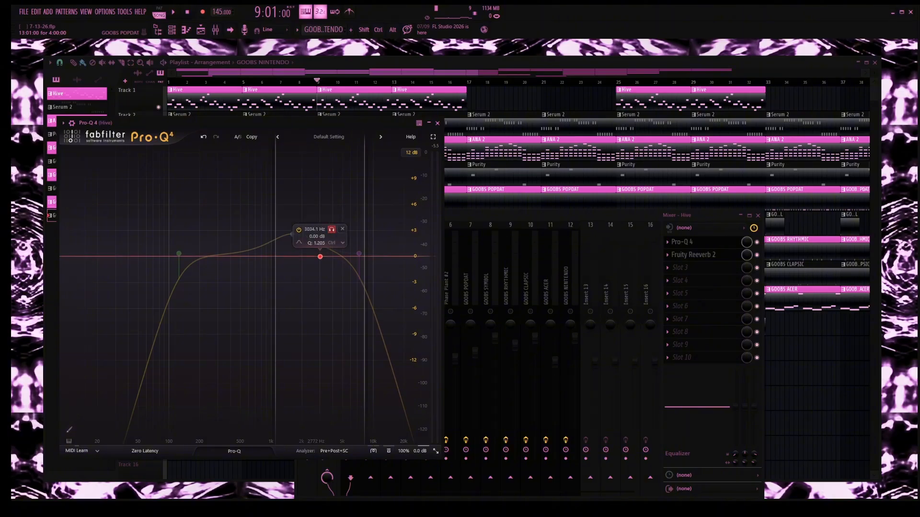
pyautogui.moveTo(320, 256)
pyautogui.mouseDown()
pyautogui.moveTo(355, 256)
pyautogui.moveTo(328, 256)
pyautogui.mouseUp()
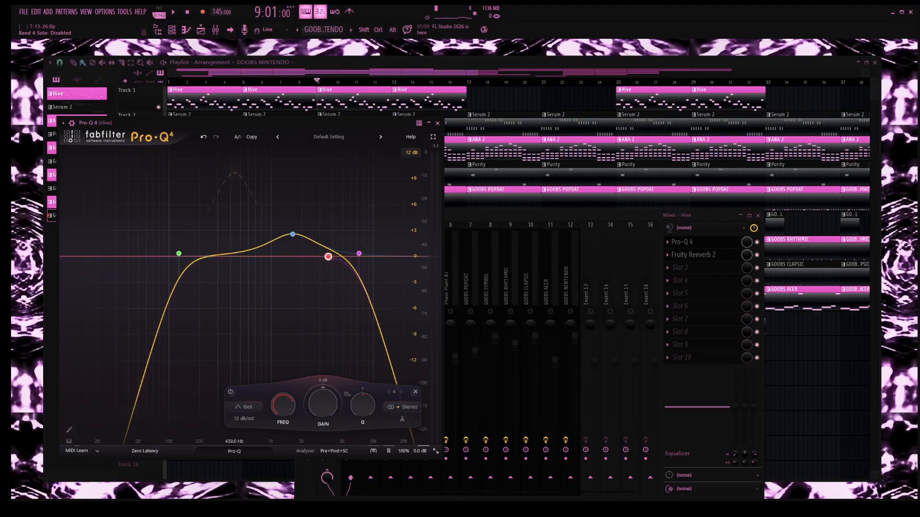
pyautogui.moveTo(180, 254)
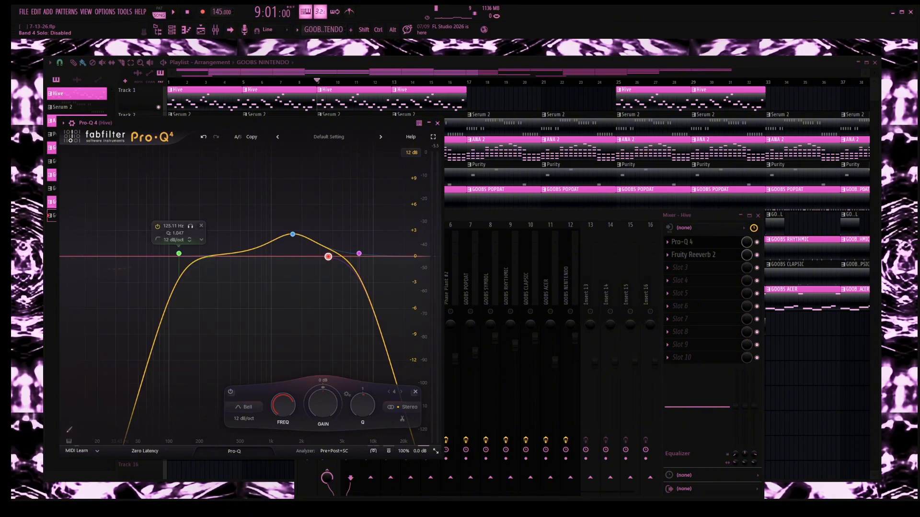
# Open the Pro-Q 4 on the GOOBS ACER channel and check its high-cut curve
pyautogui.click(546, 350)
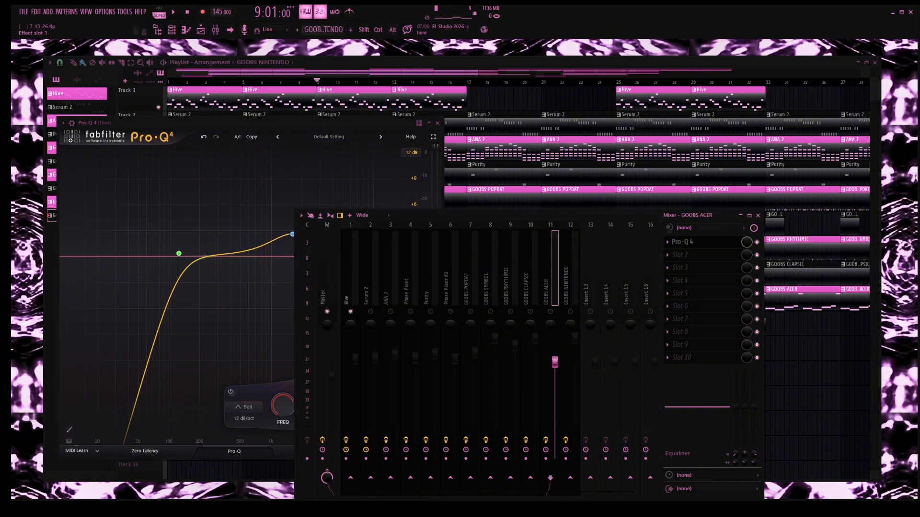
pyautogui.click(680, 242)
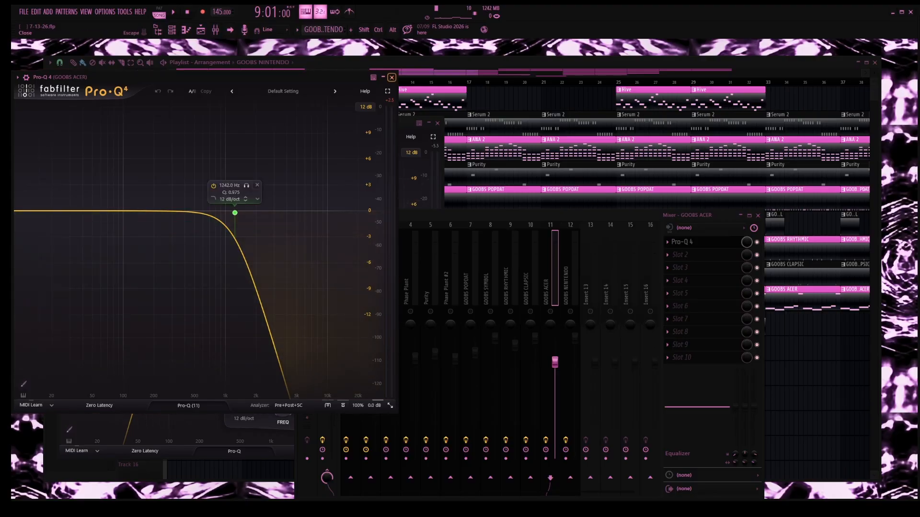
pyautogui.click(392, 78)
# Play the beat from bar 9 while sweeping the red band of Hive's EQ towards the high cut, and delete that band
pyautogui.click(347, 282)
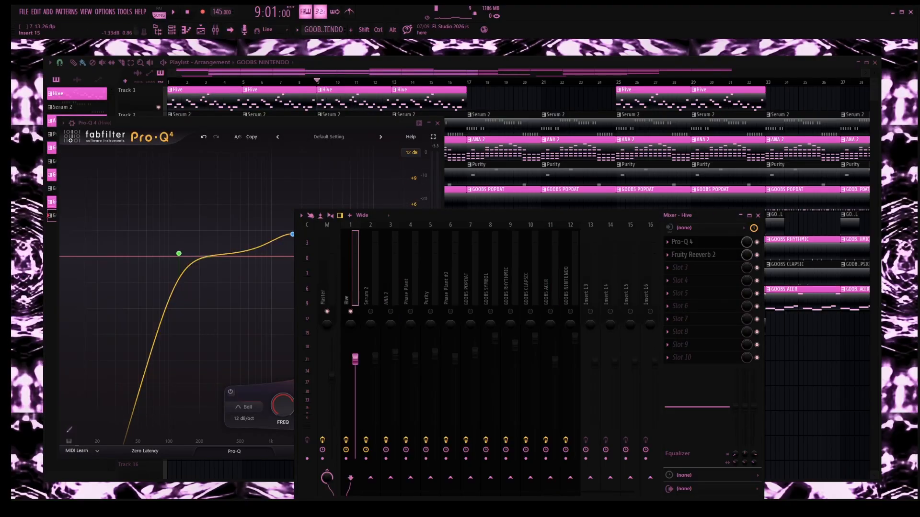
pyautogui.click(292, 235)
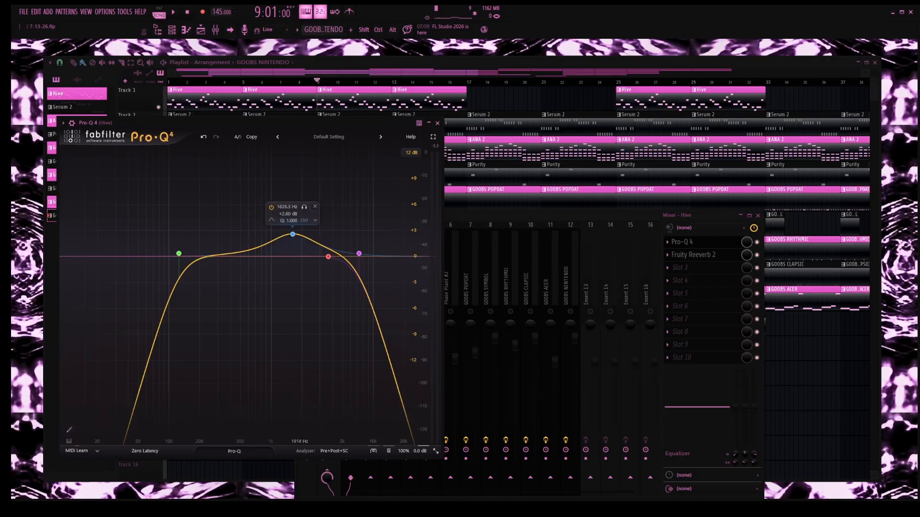
pyautogui.press('space')
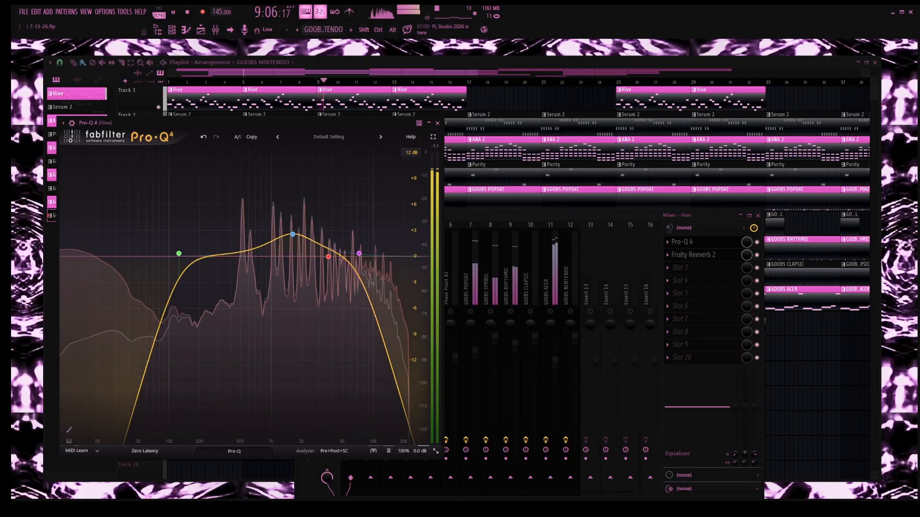
pyautogui.moveTo(328, 257); pyautogui.dragTo(363, 257)
pyautogui.click(386, 229)
pyautogui.press('space')
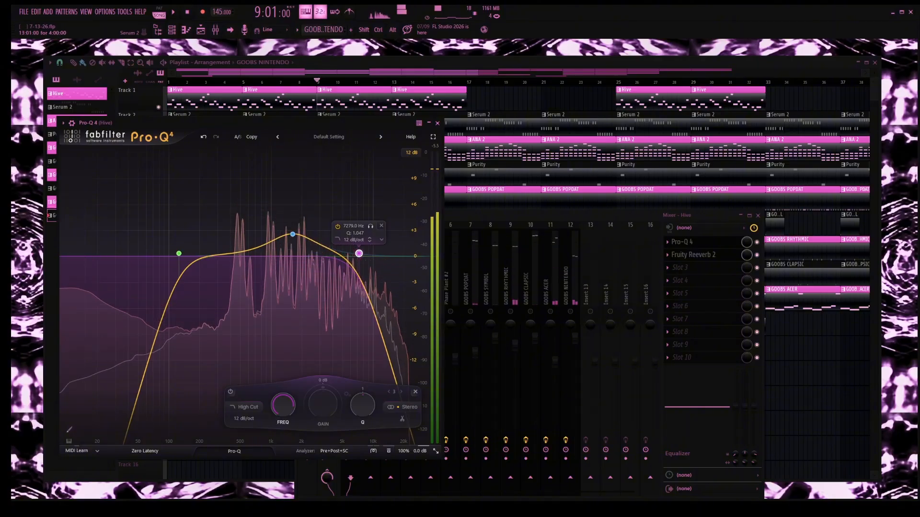
pyautogui.click(437, 123)
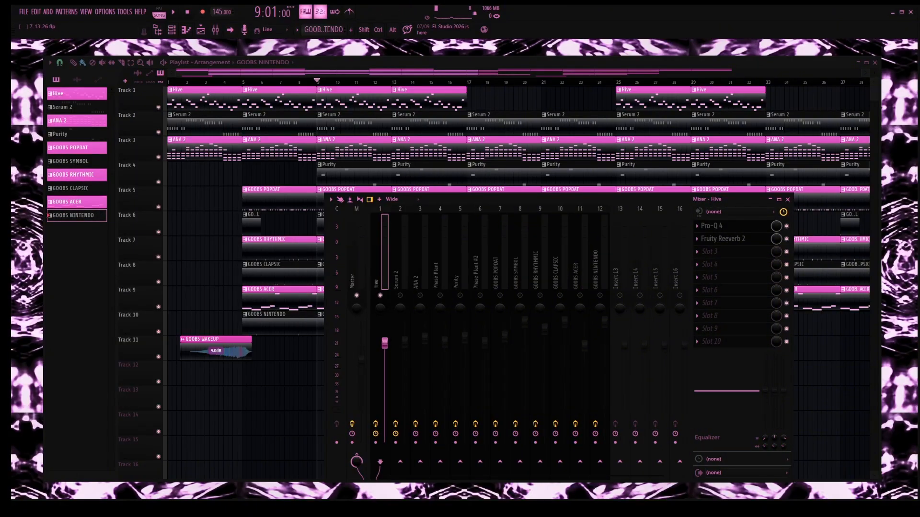
# Go through the mixer channels from Hive to Purity and back, examining their effect slots
pyautogui.press('Right')
pyautogui.press('Right')
pyautogui.press('Right')
pyautogui.press('Right')
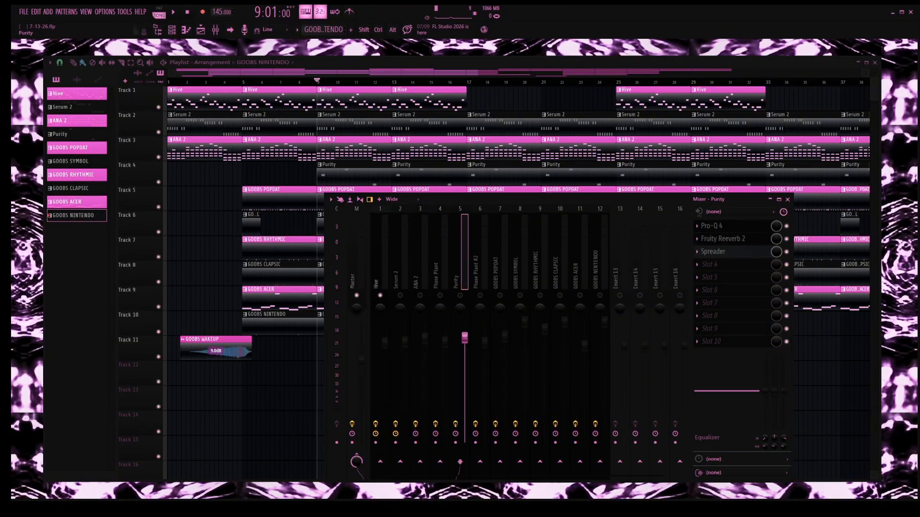
pyautogui.press('Left')
pyautogui.press('Left')
pyautogui.press('Left')
pyautogui.press('Left')
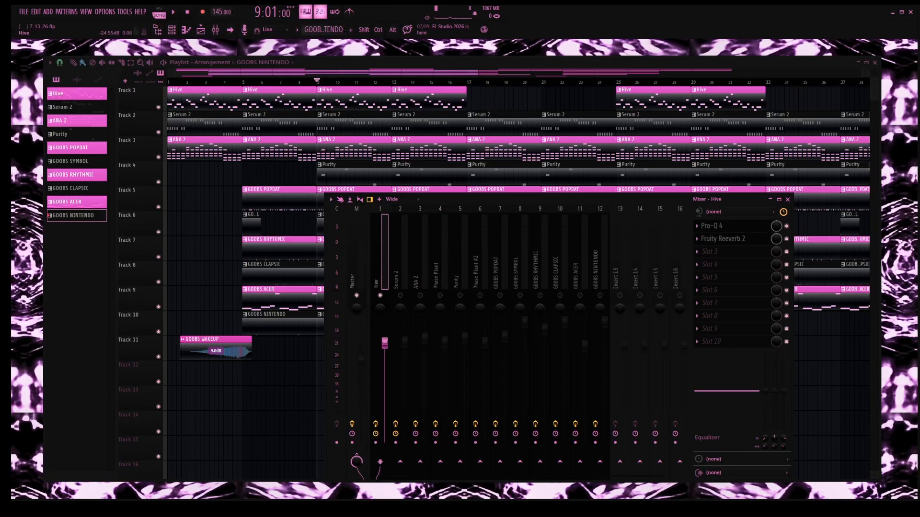
# Compare the effect slots of the GOOBS NINTENDO, GOOBS RHYTHMIC, GOOBS SYMBOL, GOOBS ACER and Phase Plant channels
pyautogui.click(596, 269)
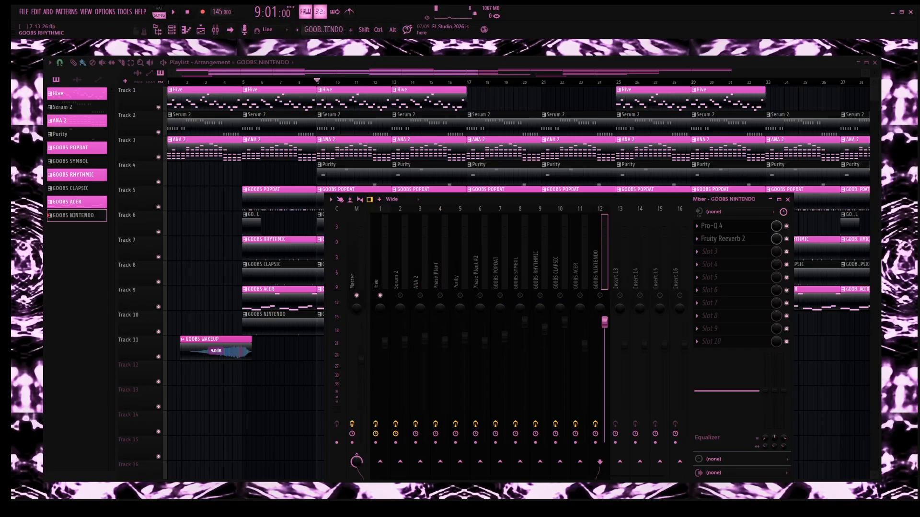
pyautogui.click(536, 268)
pyautogui.press('Left')
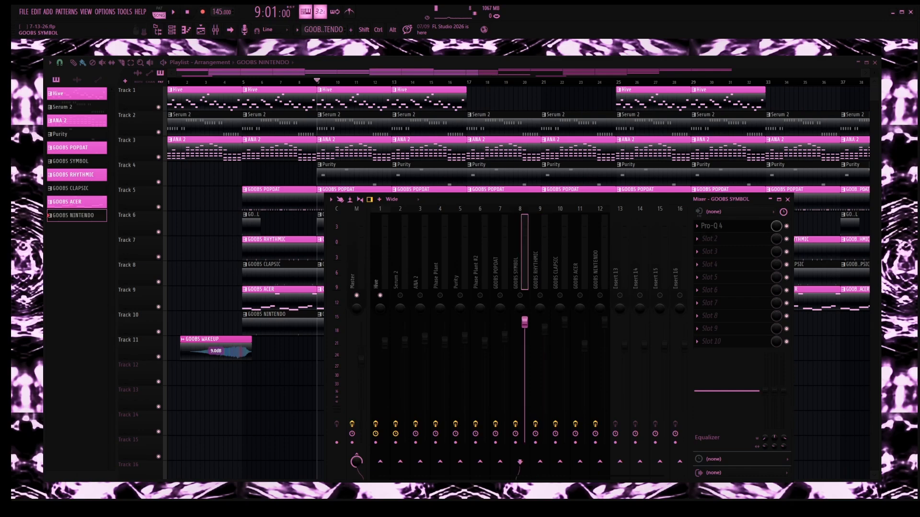
pyautogui.click(580, 271)
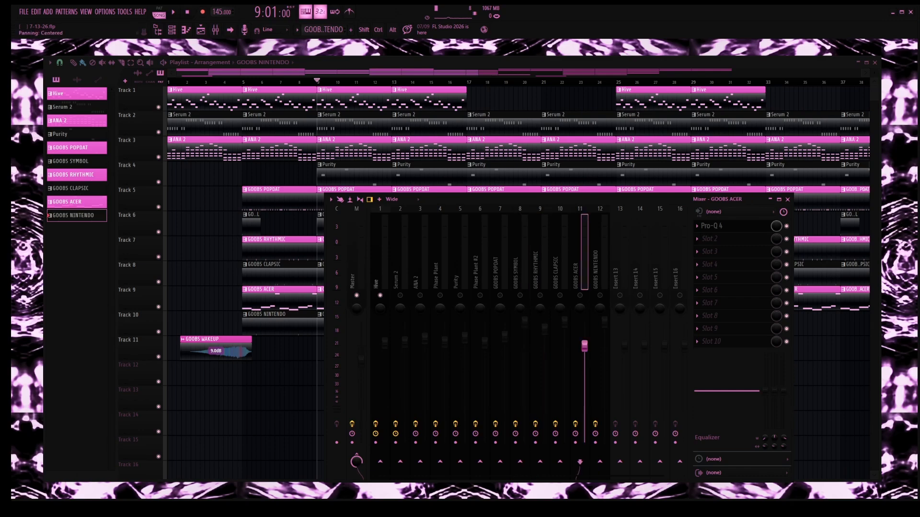
pyautogui.click(517, 271)
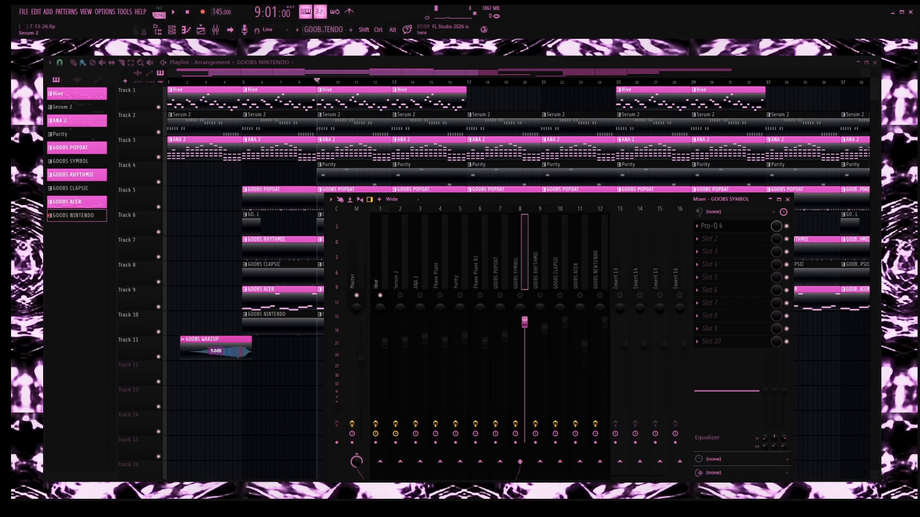
pyautogui.click(436, 271)
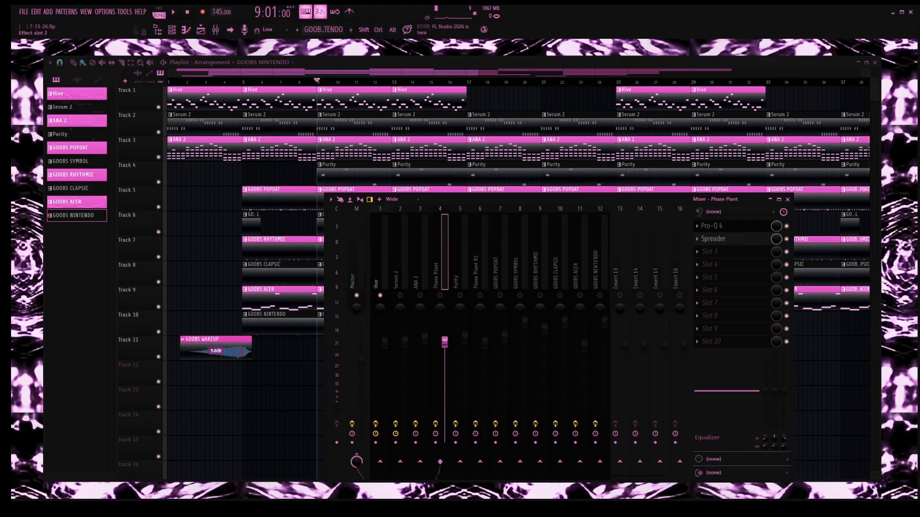
# Open the Fruity Reeverb 2 on the Hive channel and check its reverb settings
pyautogui.click(376, 271)
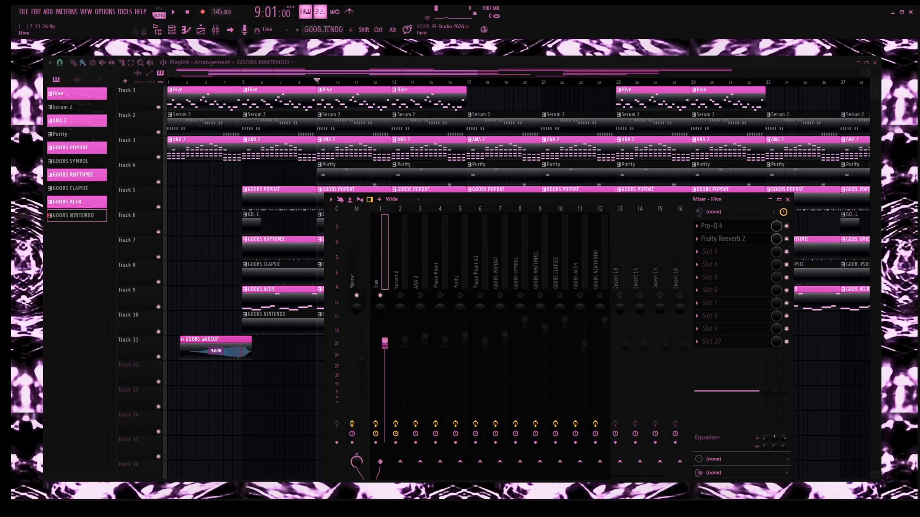
pyautogui.click(723, 239)
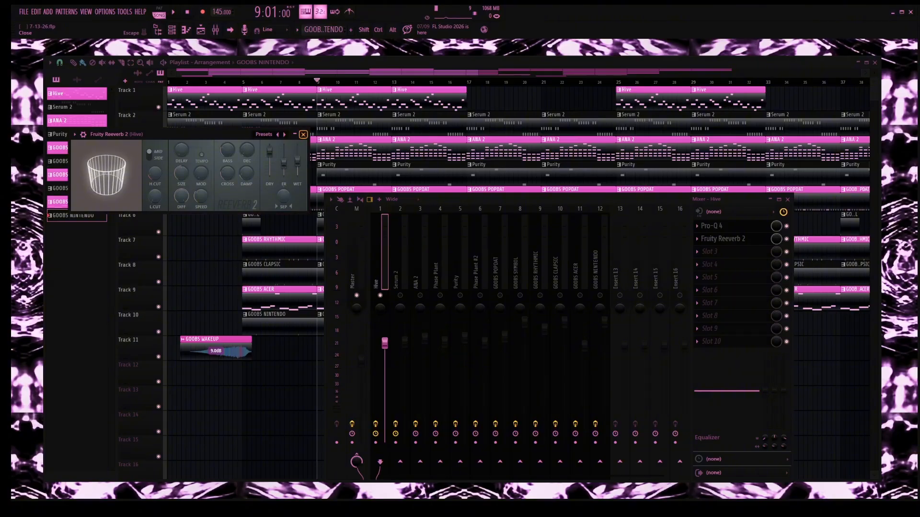
pyautogui.click(304, 135)
# Examine the effect slots of the Master, Serum 2, GOOBS POPDAT, Phase Plant #2 and ANA 2 channels
pyautogui.click(357, 259)
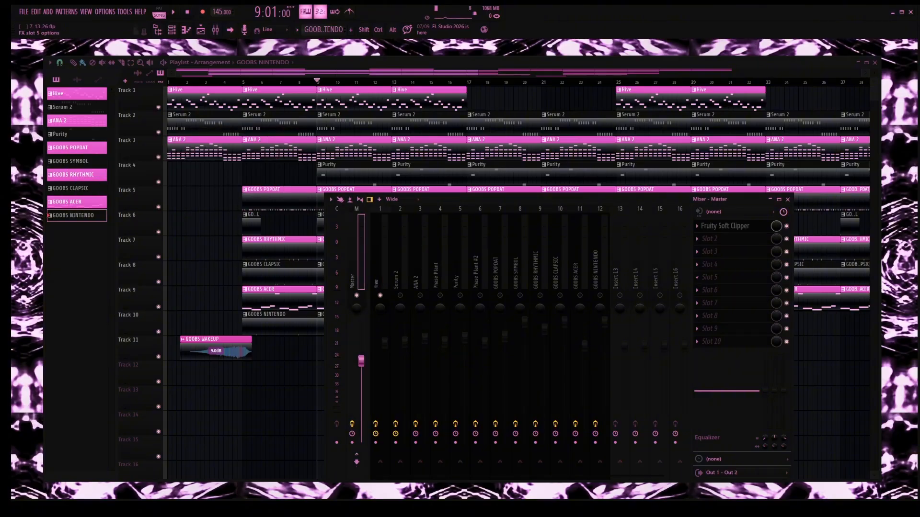
pyautogui.click(396, 268)
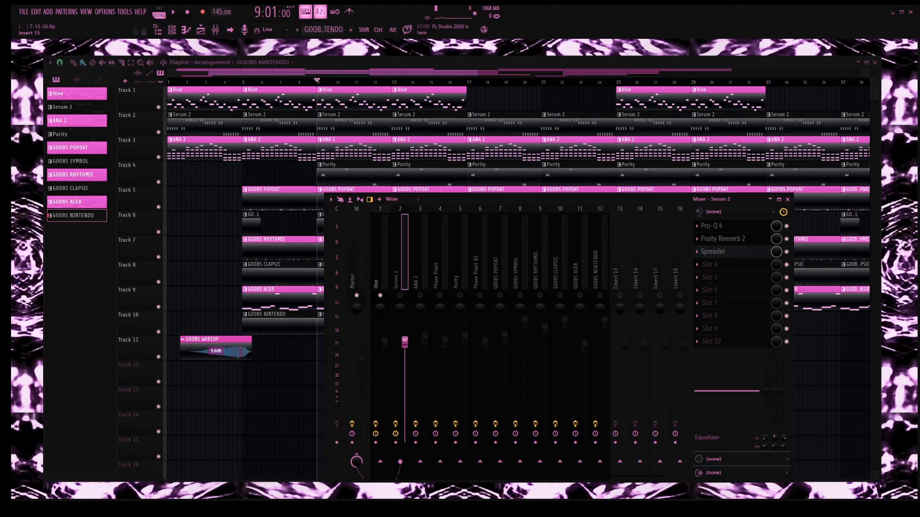
pyautogui.click(499, 472)
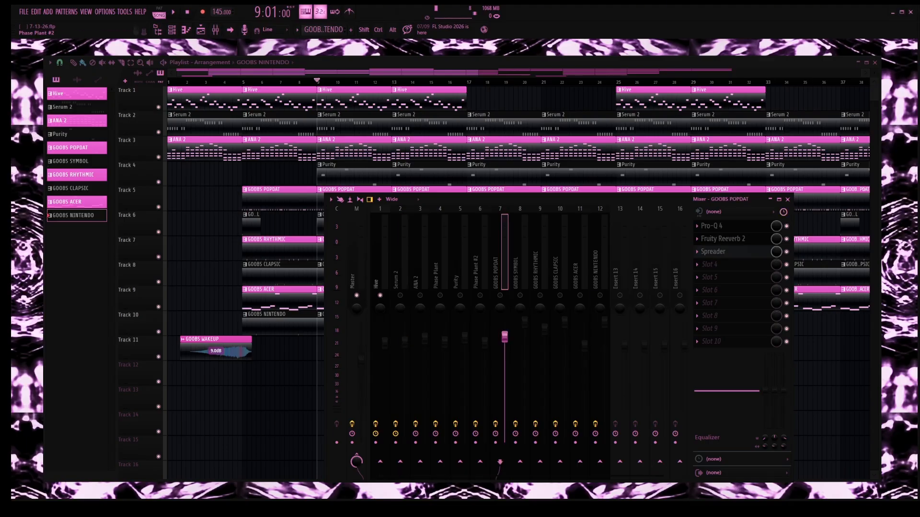
pyautogui.click(476, 270)
pyautogui.click(417, 271)
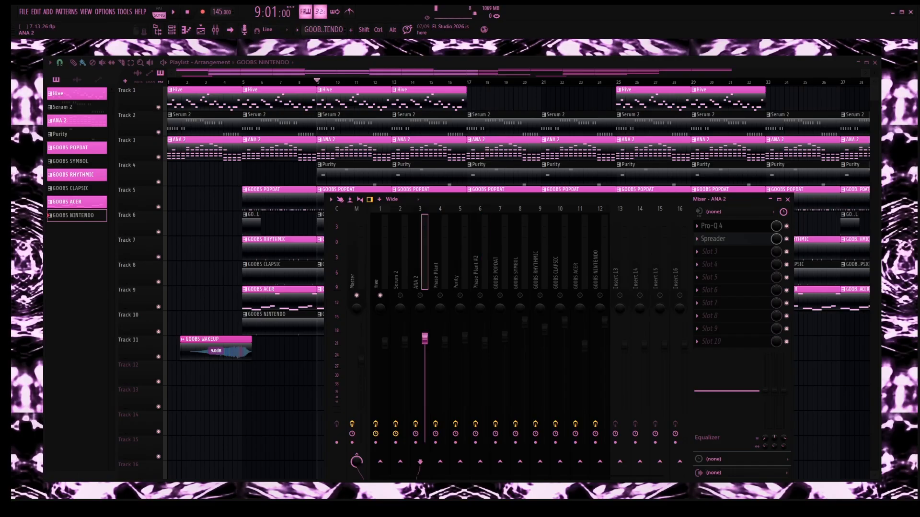
# Open the Spreader on the Serum 2 and ANA 2 channels and compare their spread settings
pyautogui.click(398, 270)
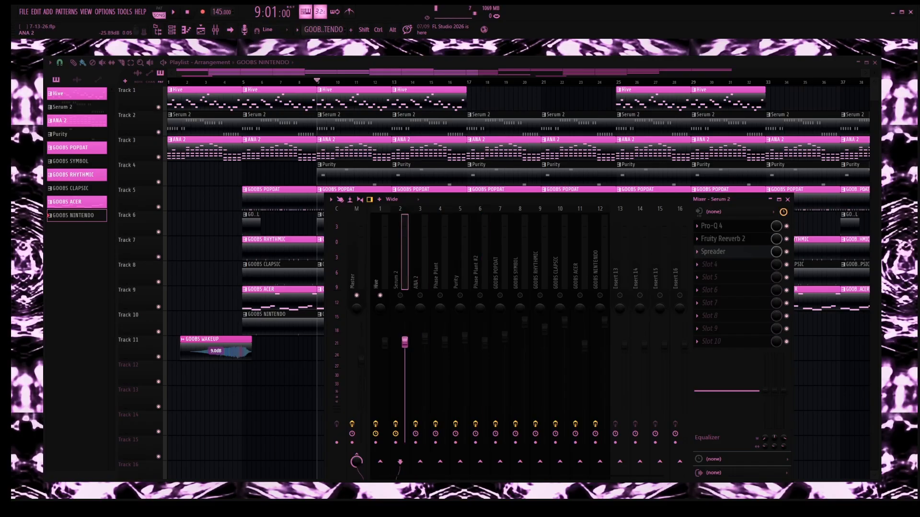
pyautogui.click(713, 251)
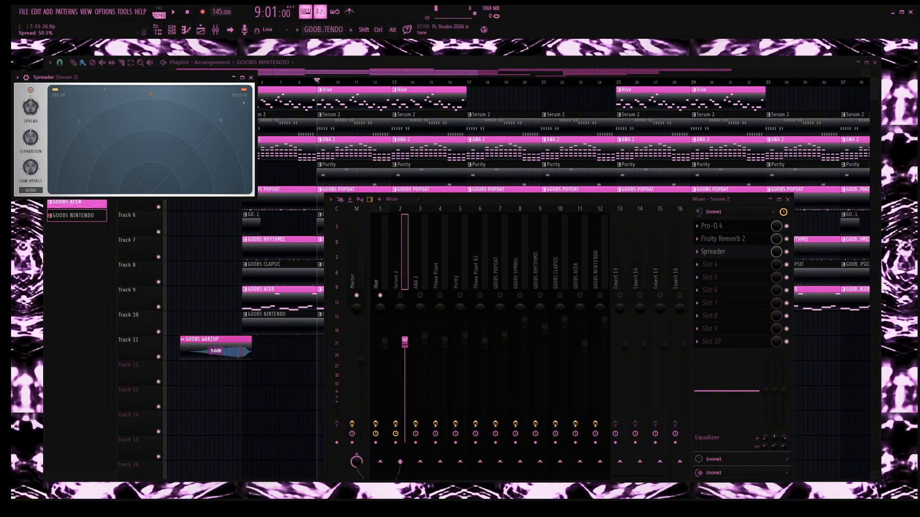
pyautogui.click(251, 78)
pyautogui.click(416, 271)
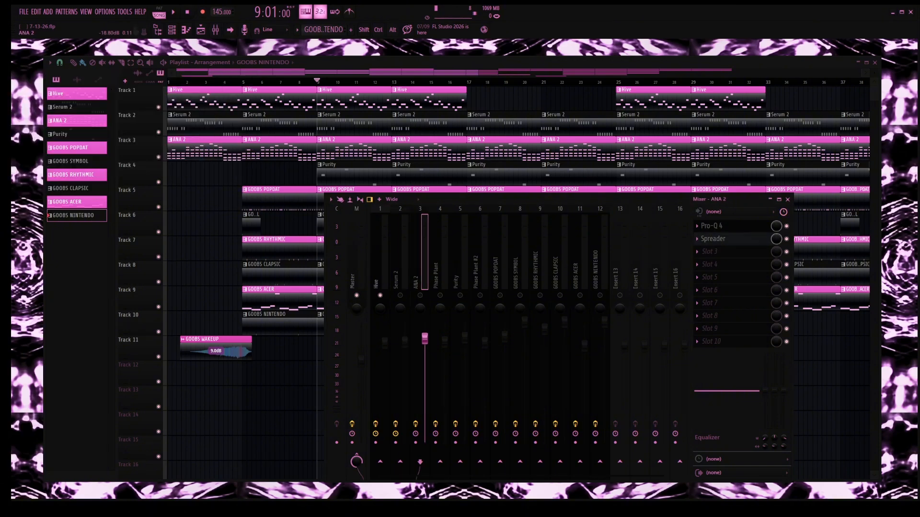
pyautogui.click(713, 238)
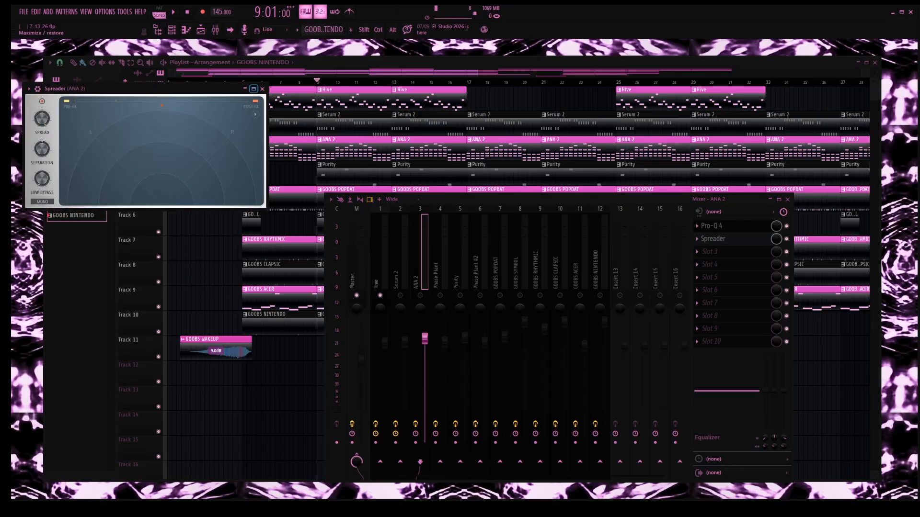
pyautogui.click(262, 88)
pyautogui.click(396, 270)
pyautogui.click(712, 252)
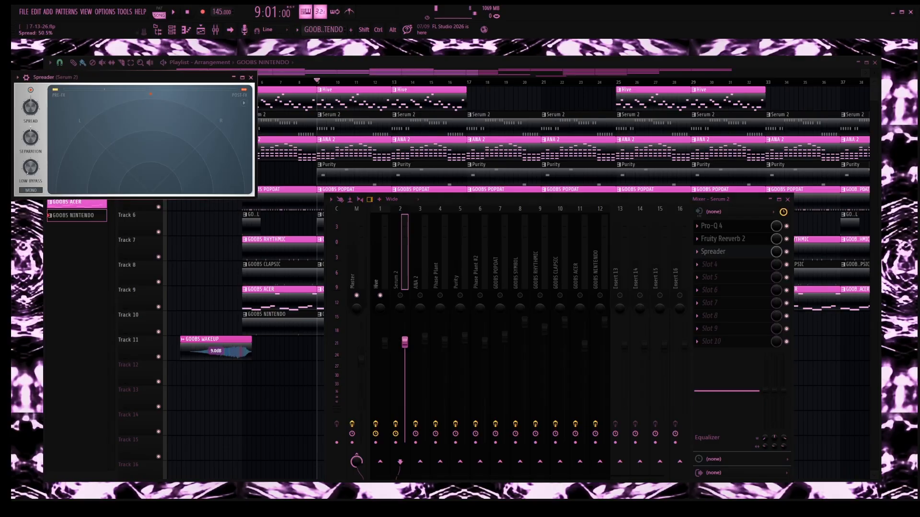
pyautogui.click(250, 77)
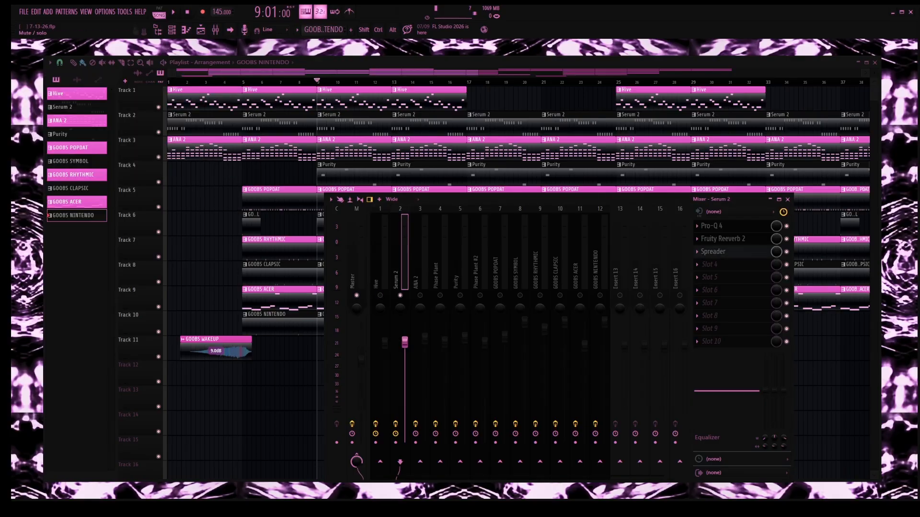
# Play the arrangement twice from bar 9 and watch the mixer channel levels
pyautogui.press('space')
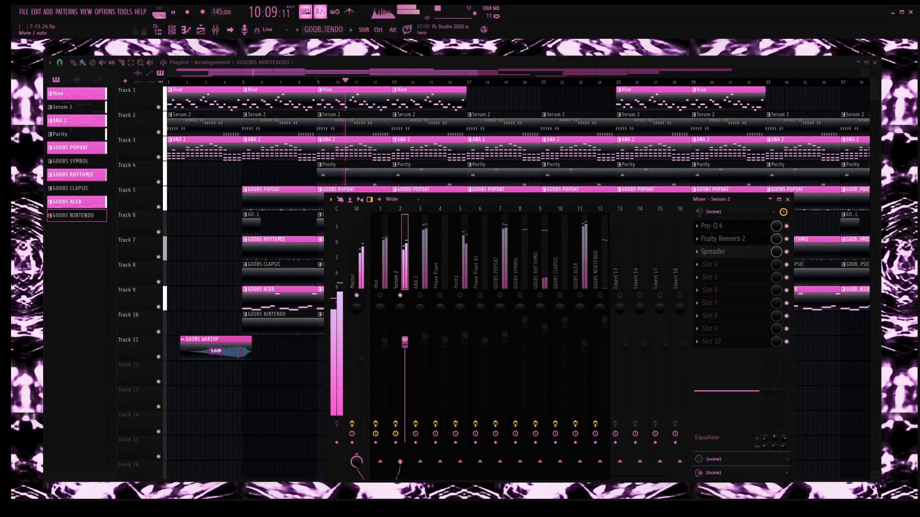
pyautogui.press('space')
pyautogui.press('space')
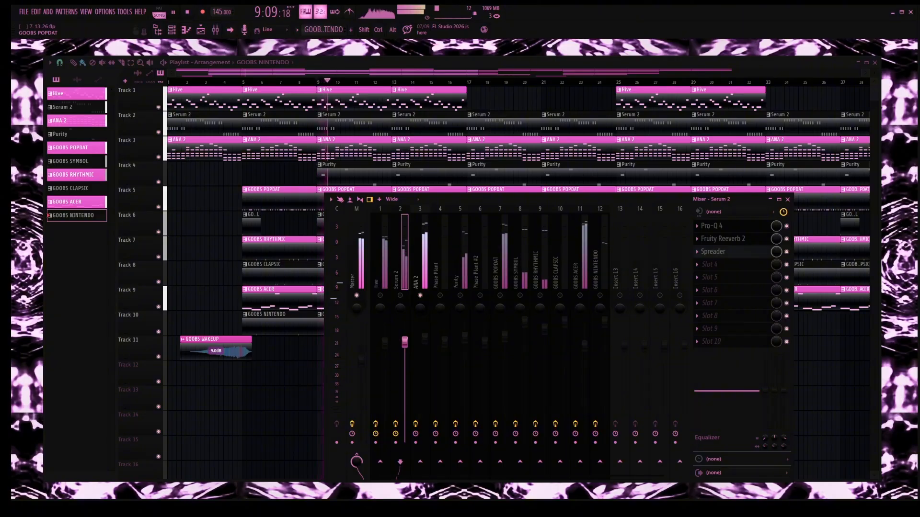
pyautogui.press('space')
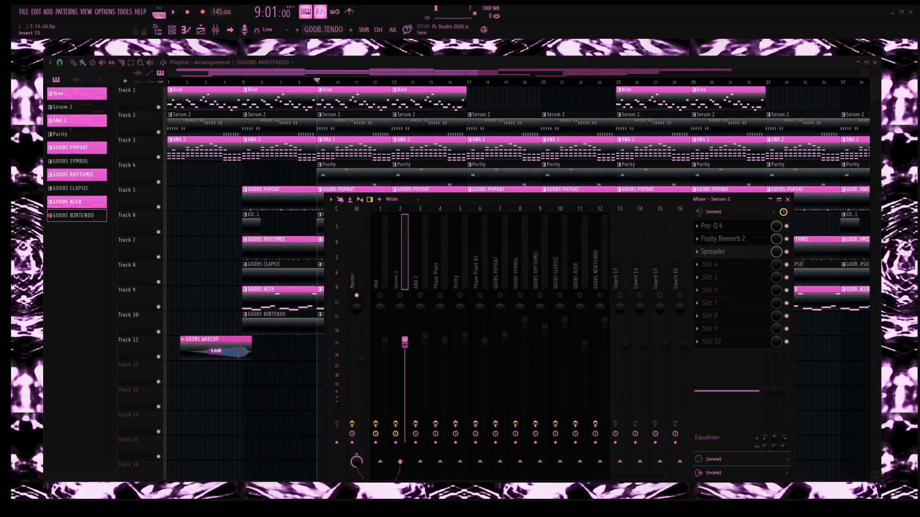
# Hide the mixer and examine the full song arrangement in the playlist
pyautogui.press('F9')
pyautogui.scroll(-4, 618, 298)
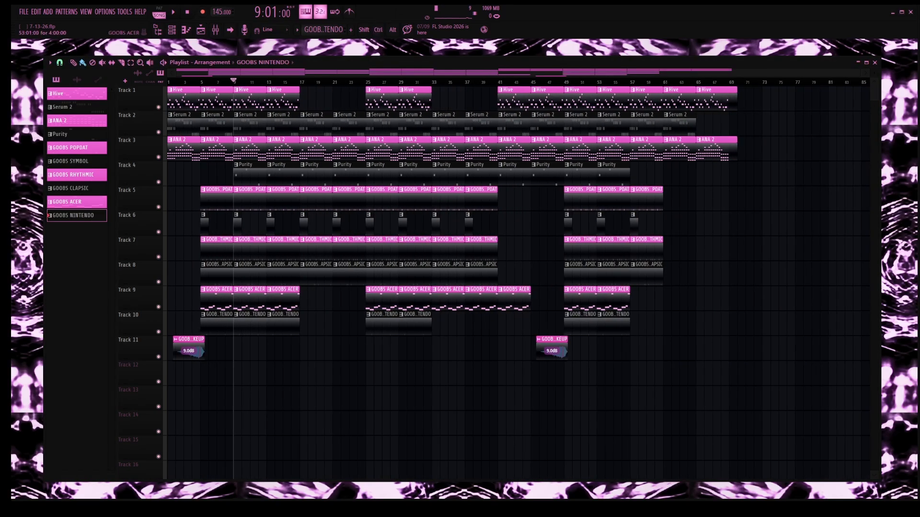
pyautogui.scroll(4, 268, 323)
pyautogui.scroll(-4, 269, 323)
pyautogui.scroll(3, 268, 323)
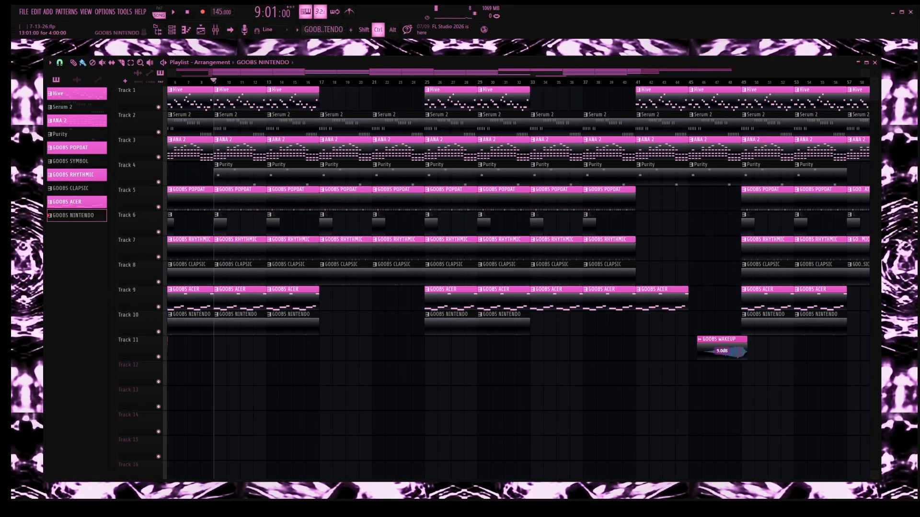
pyautogui.scroll(-3, 268, 324)
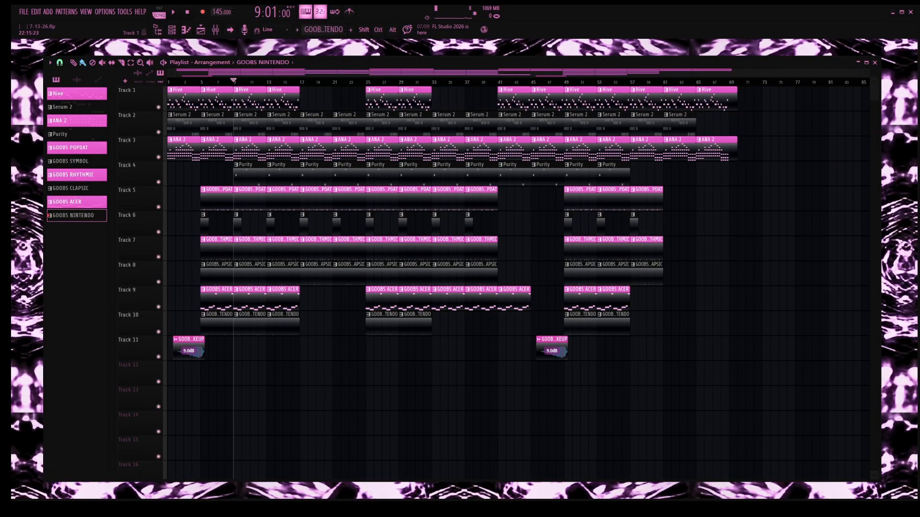